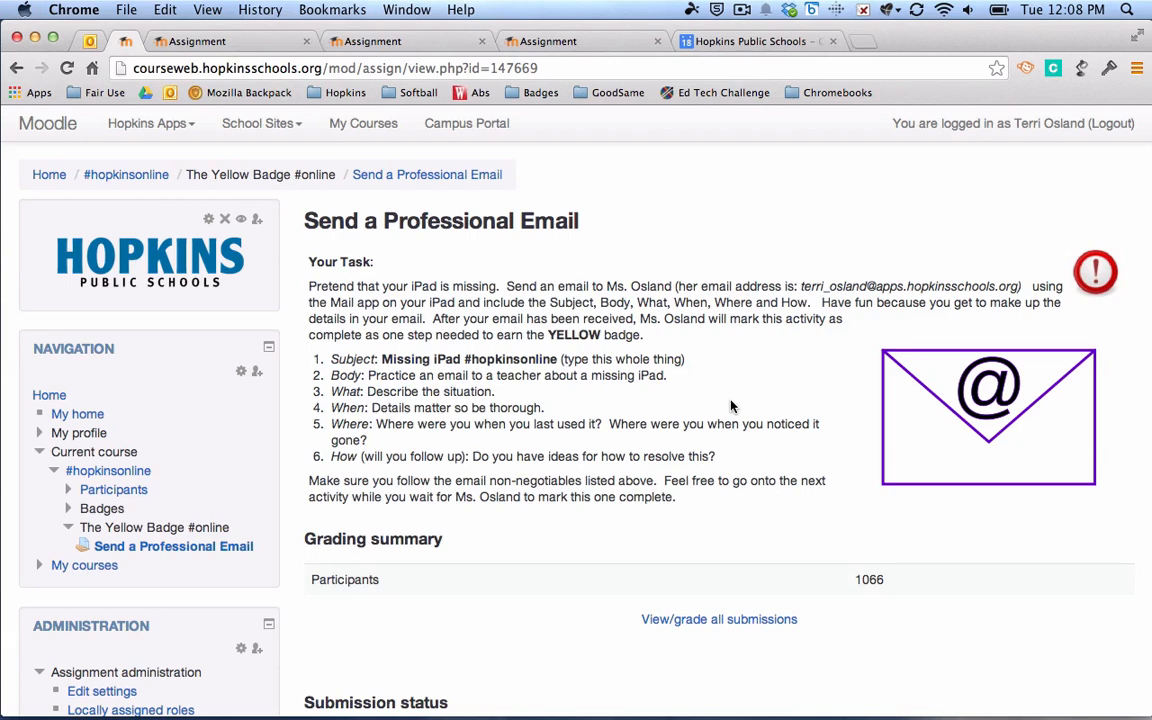
# Review the example assignments The History of Human Rights and Stress Management Techniques.
pyautogui.click(251, 46)
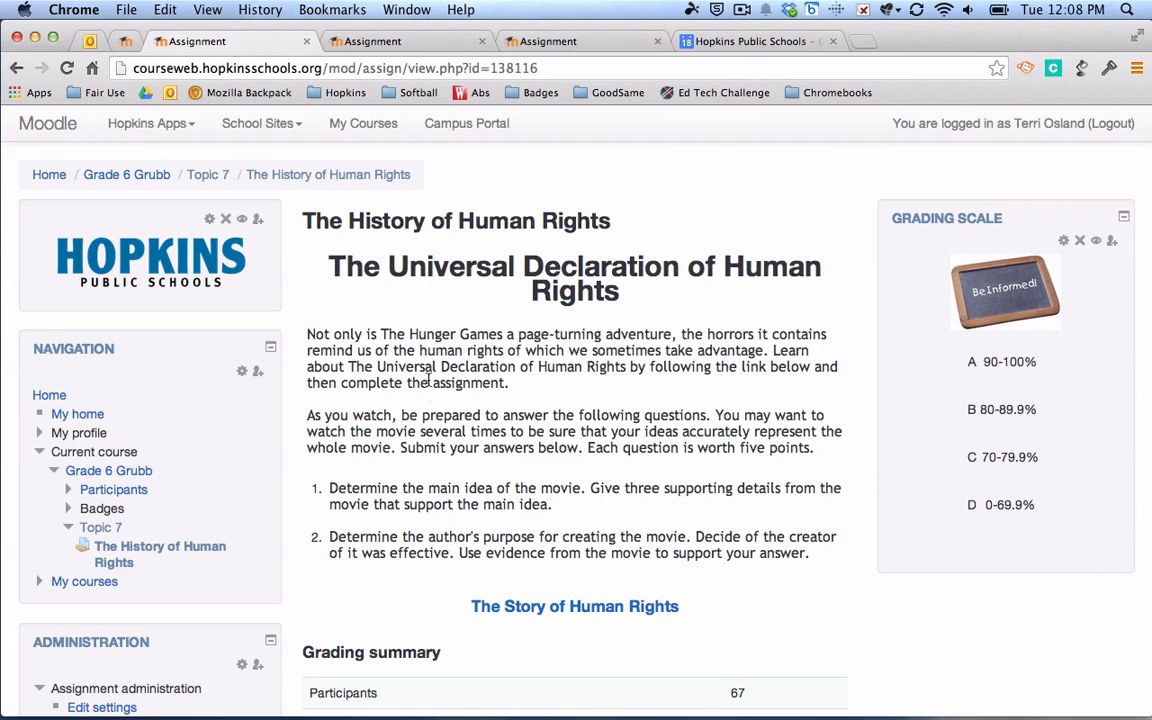
pyautogui.scroll(-1, 430, 378)
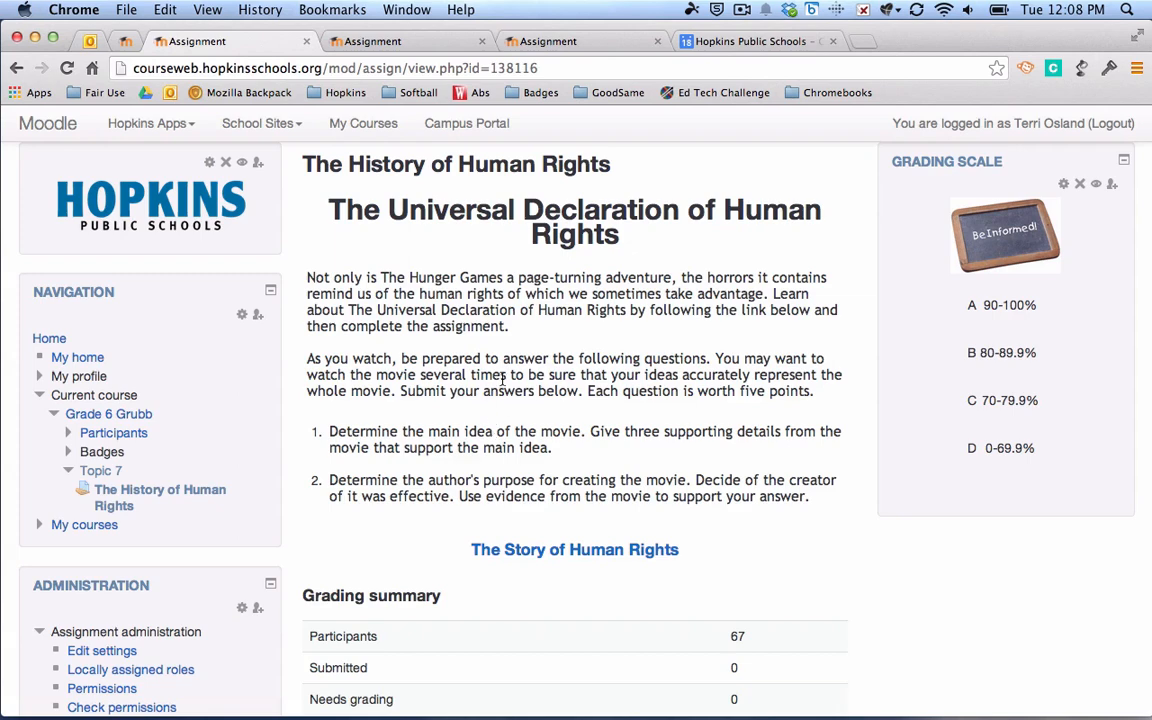
pyautogui.scroll(-1, 503, 383)
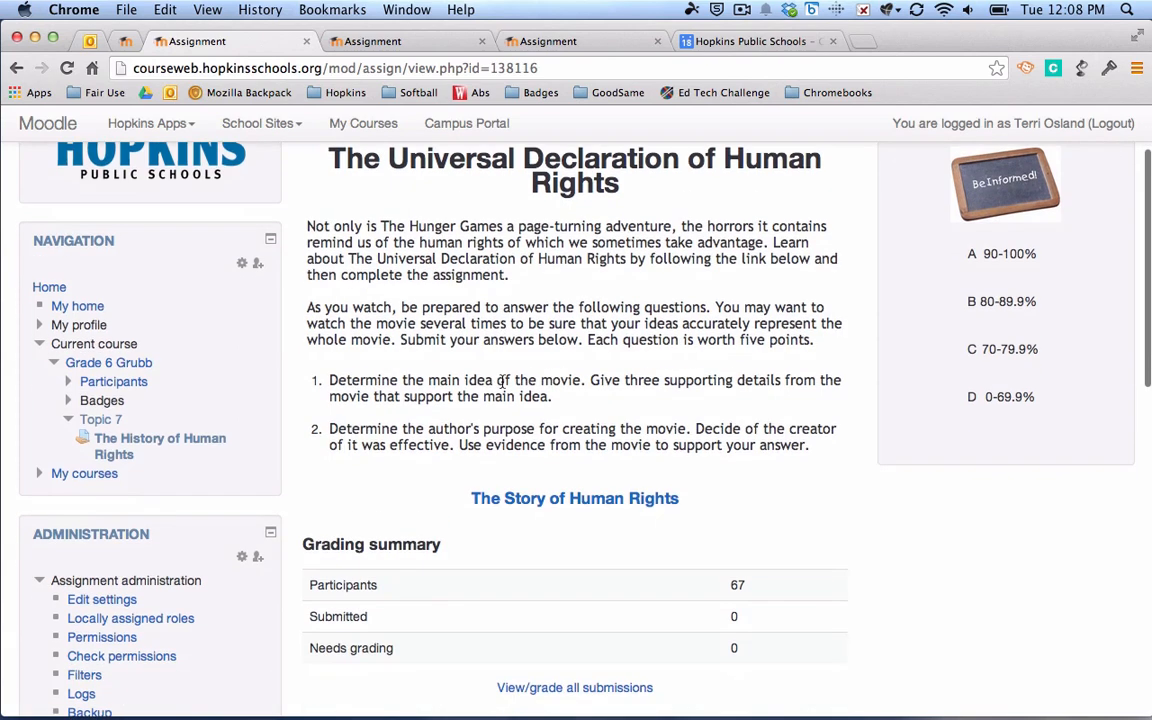
pyautogui.scroll(1, 503, 383)
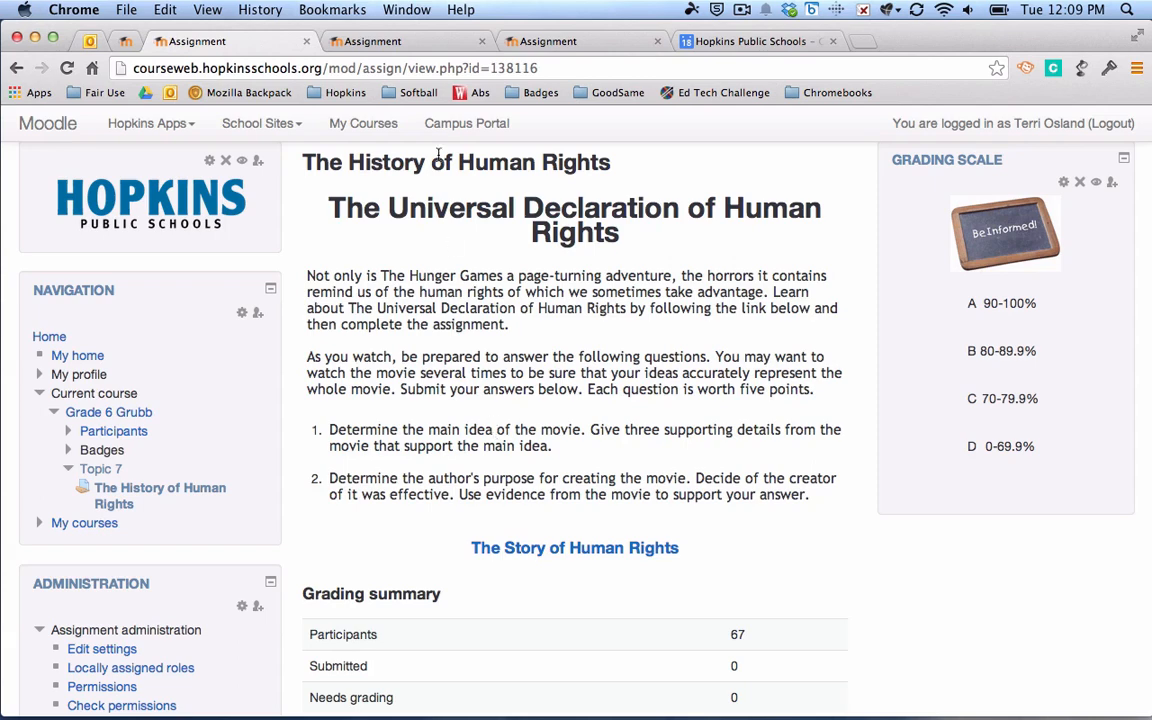
pyautogui.click(424, 41)
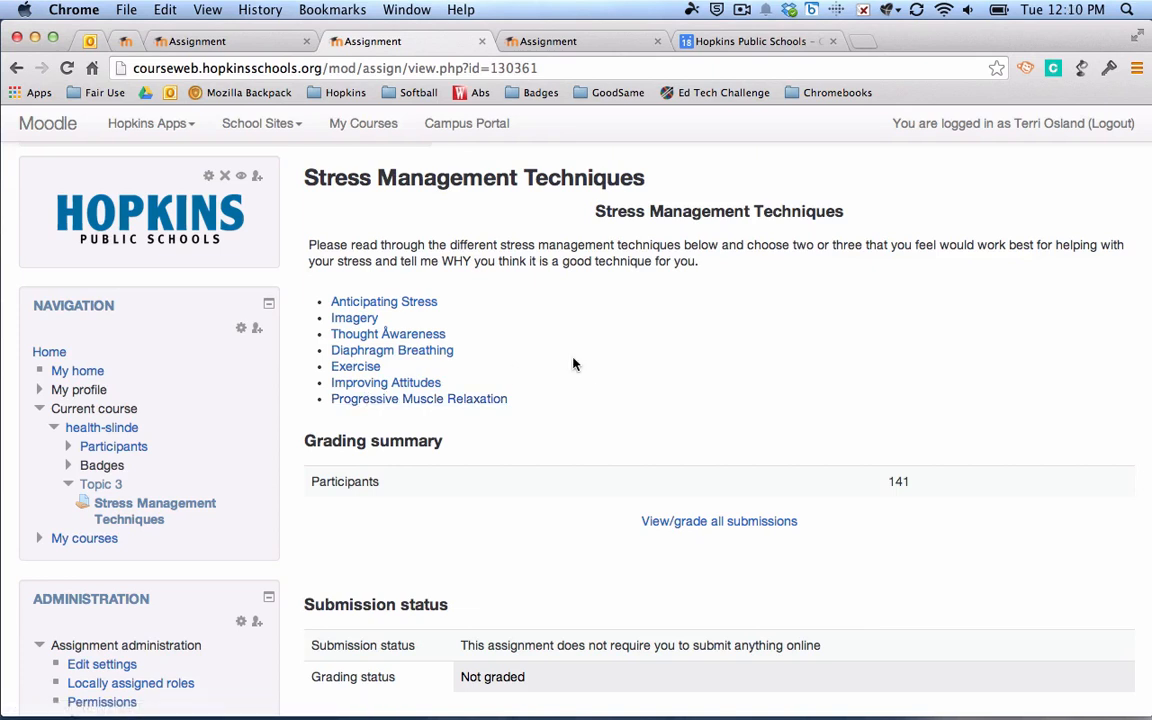
# Open the Ecological Pyramids handout from its biology assignment, examine its pages of questions, and close it.
pyautogui.click(510, 41)
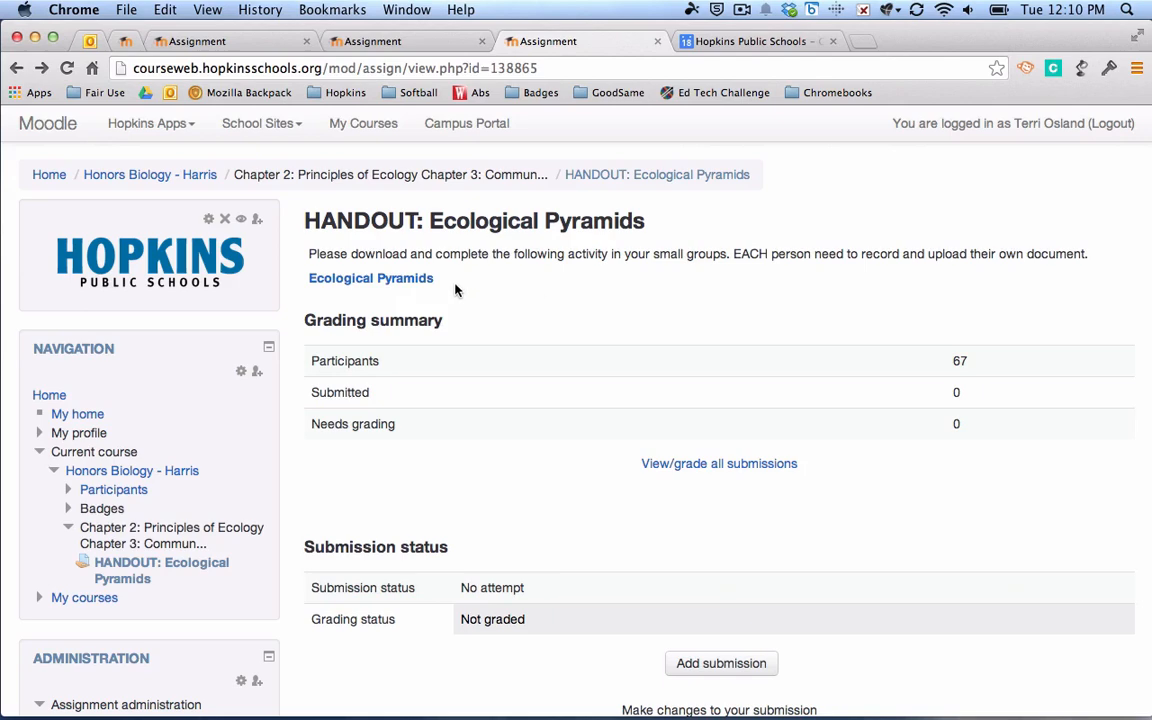
pyautogui.click(424, 284)
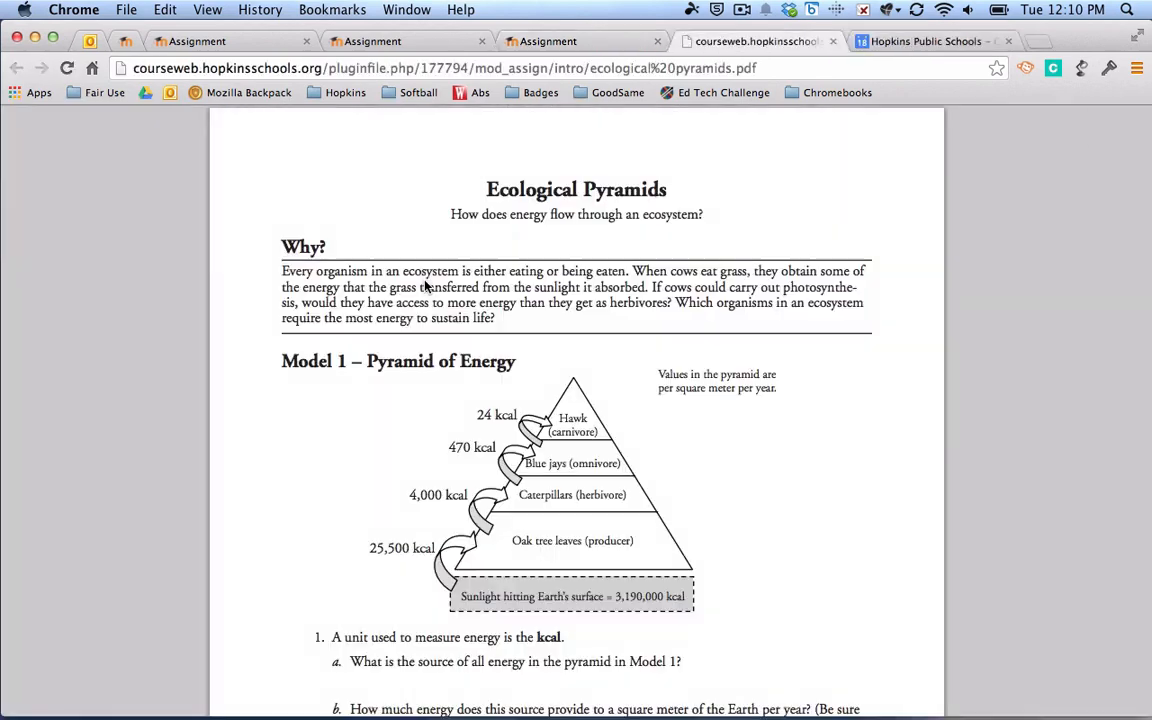
pyautogui.scroll(-5, 424, 287)
pyautogui.scroll(-12, 424, 287)
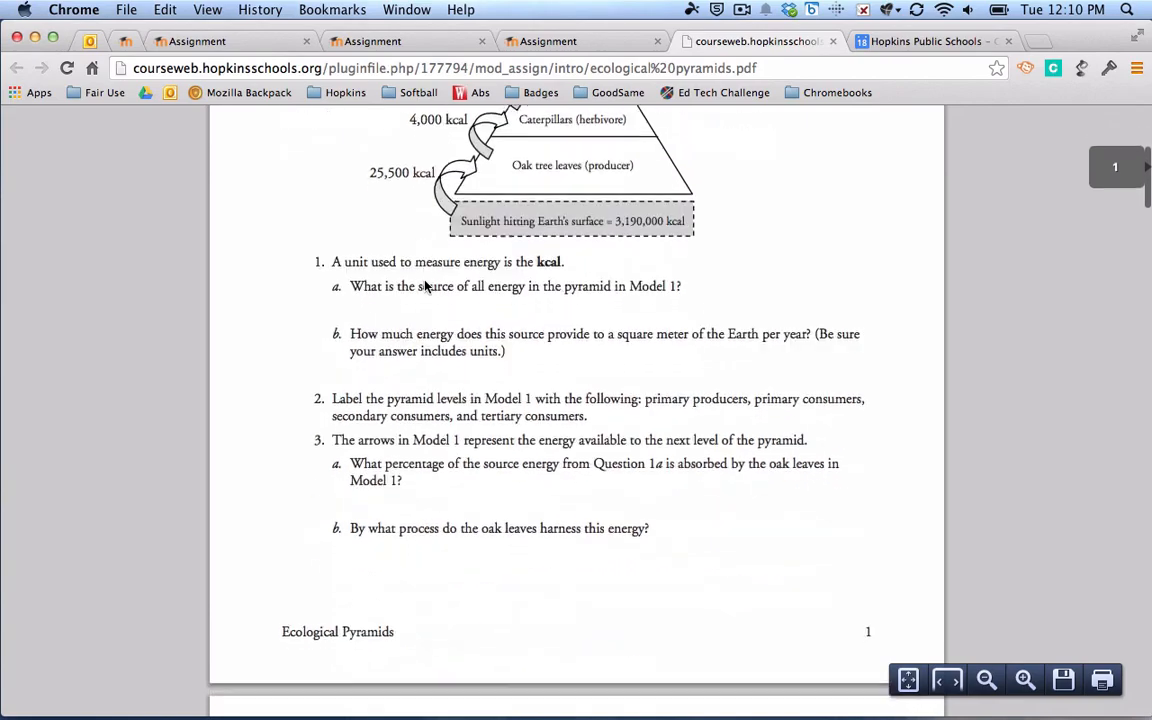
pyautogui.scroll(-10, 424, 287)
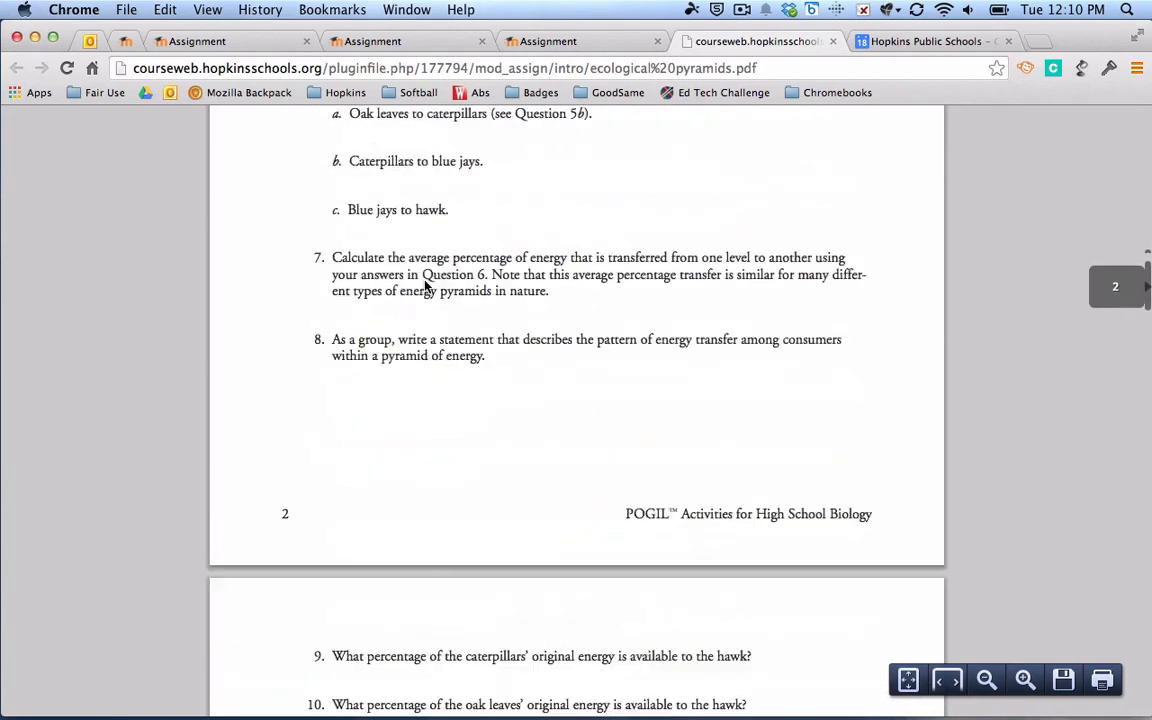
pyautogui.scroll(-5, 424, 287)
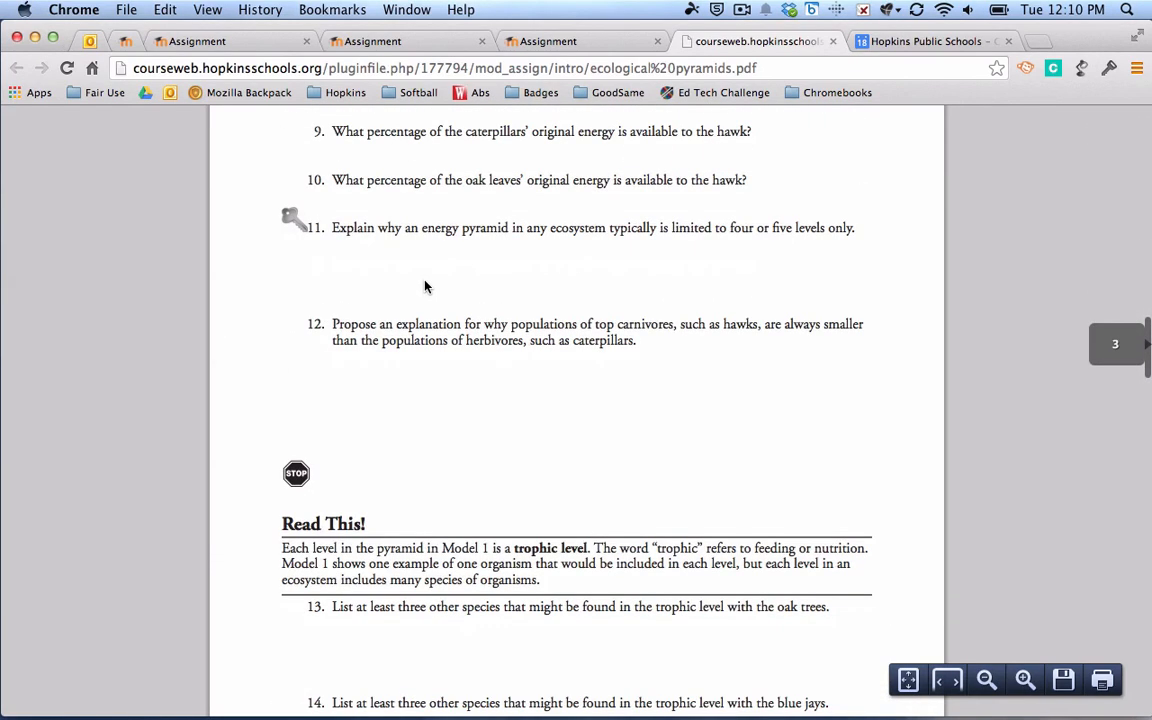
pyautogui.scroll(4, 424, 287)
pyautogui.scroll(15, 424, 287)
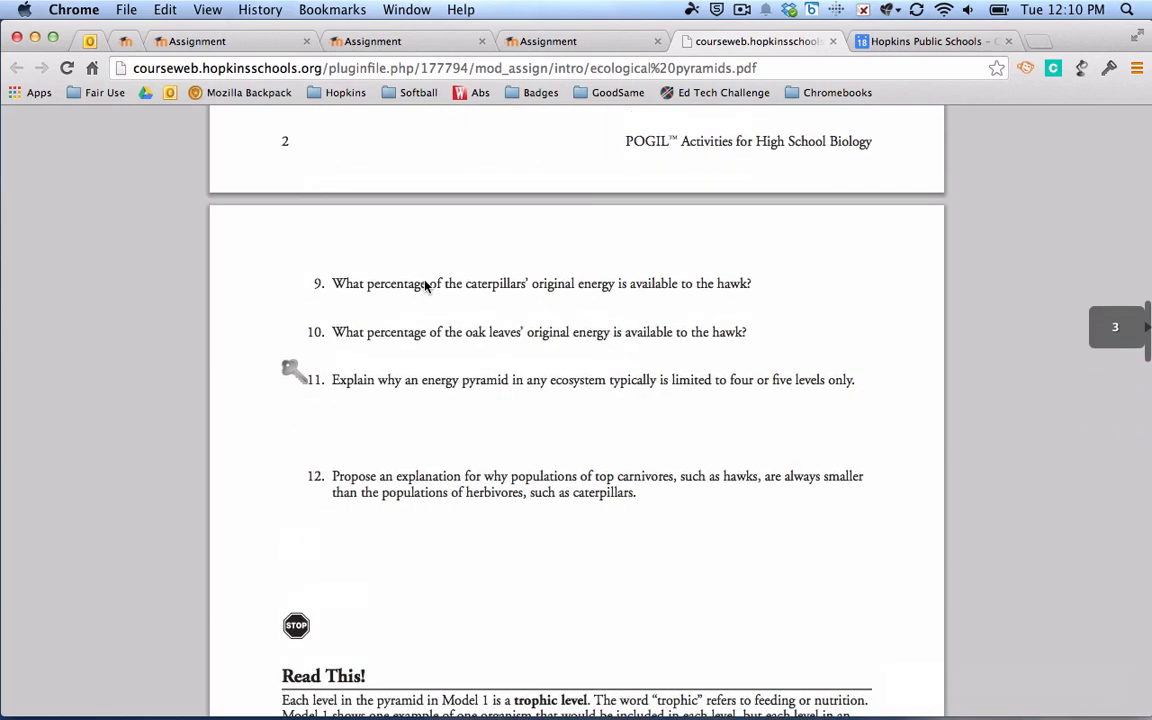
pyautogui.scroll(12, 424, 287)
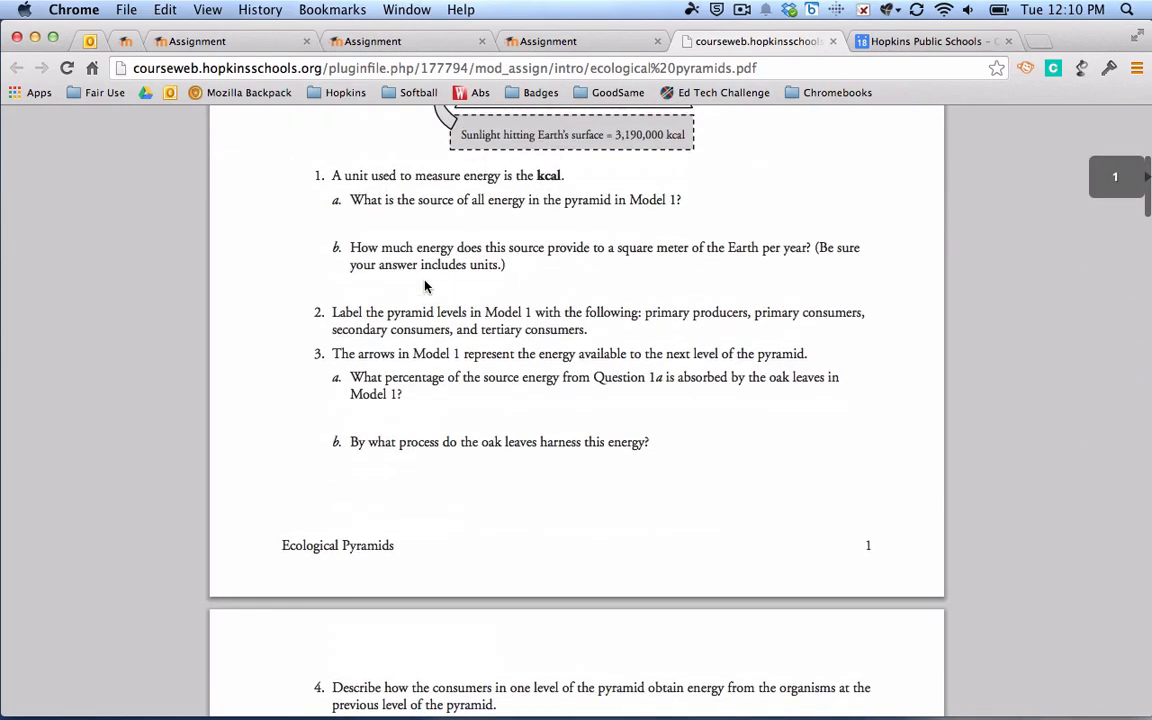
pyautogui.scroll(3, 424, 287)
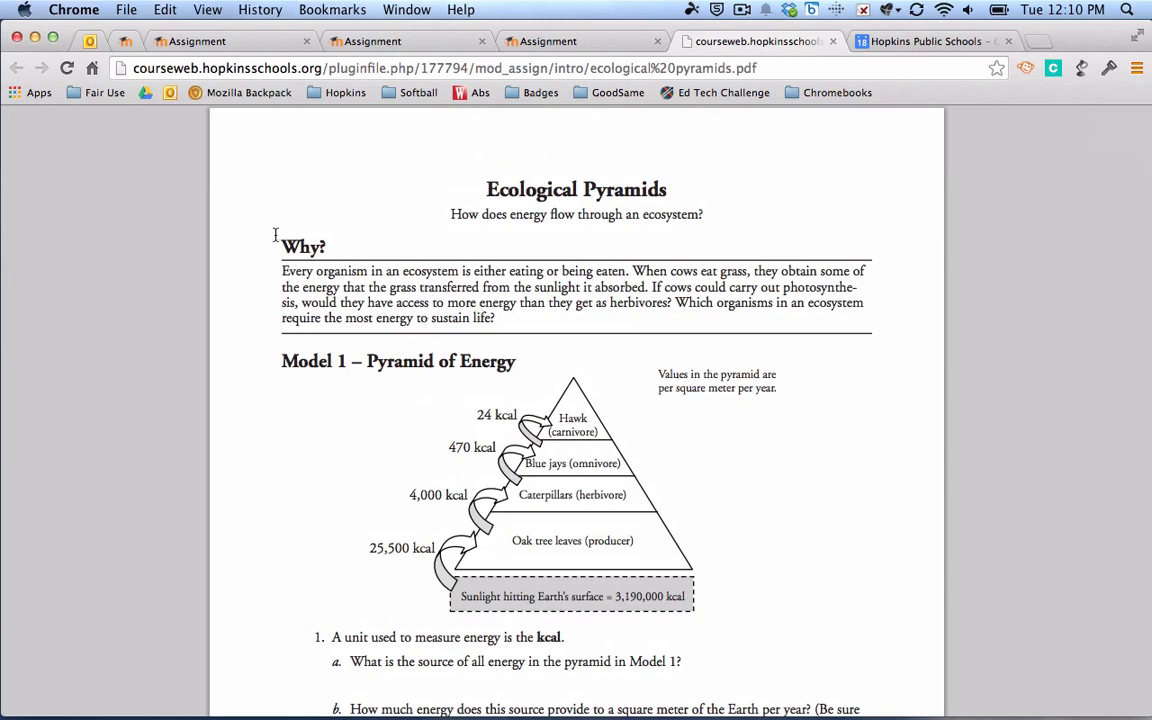
pyautogui.click(832, 41)
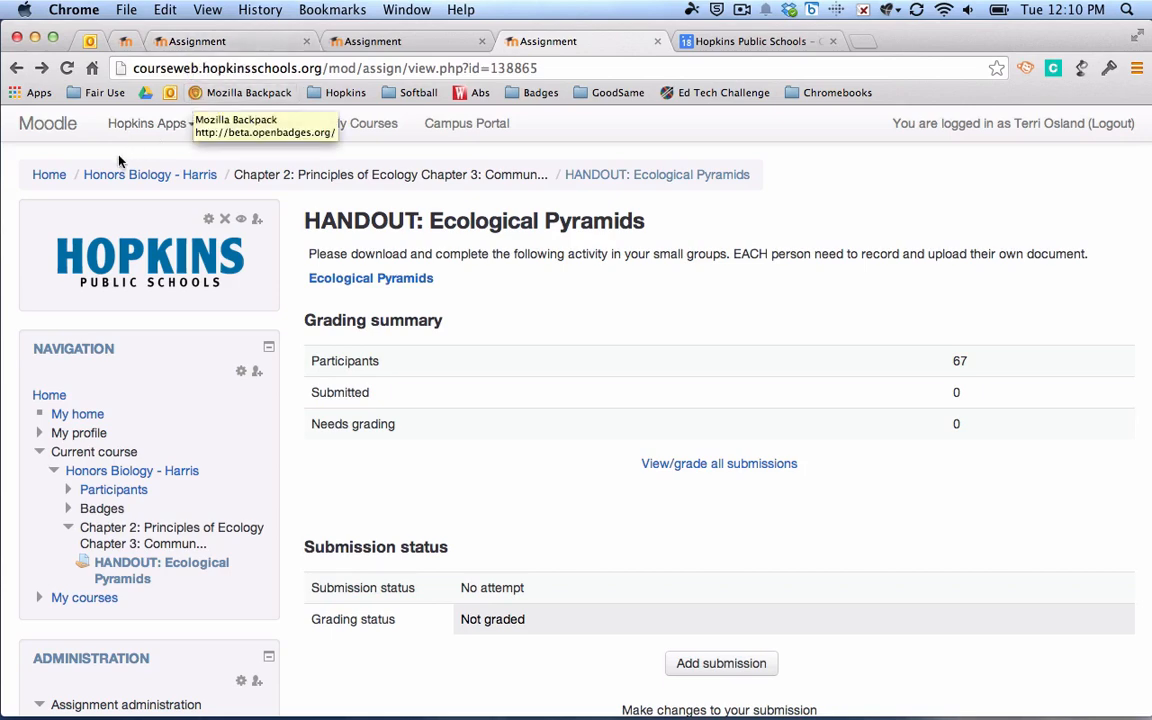
# Open the Honors Biology course page in a new tab and expand the Chapter 1: The Study of Life section.
pyautogui.keyDown('super'); pyautogui.click(136, 178); pyautogui.keyUp('super')
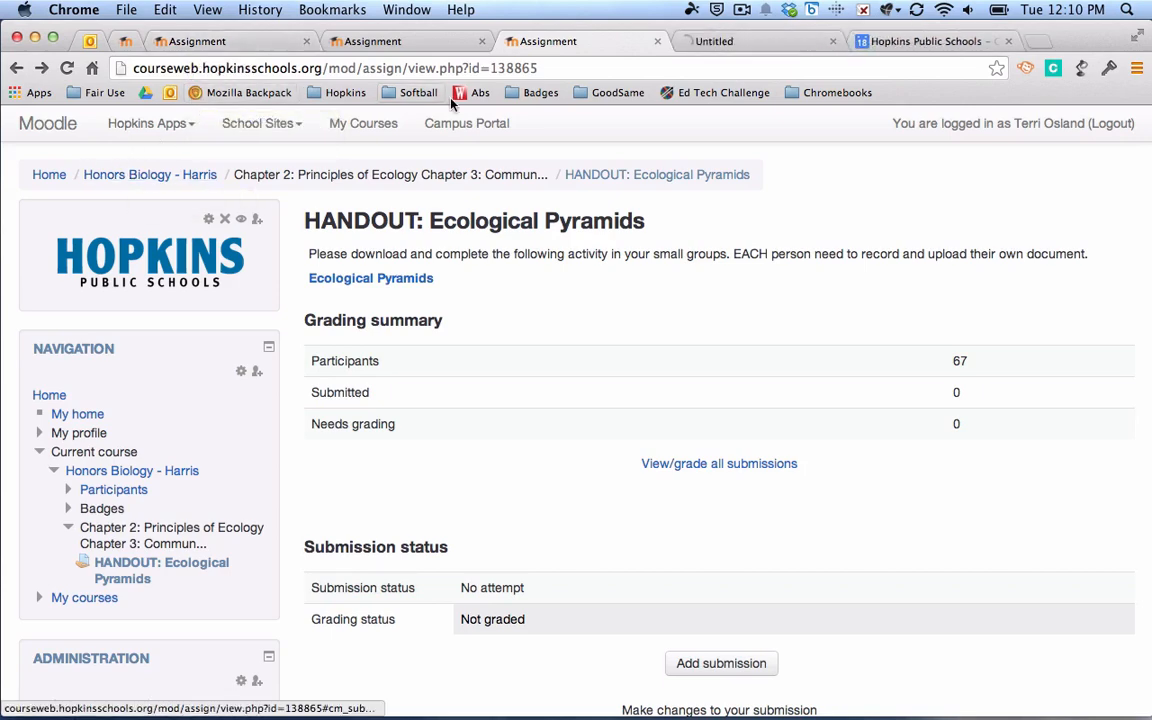
pyautogui.click(720, 41)
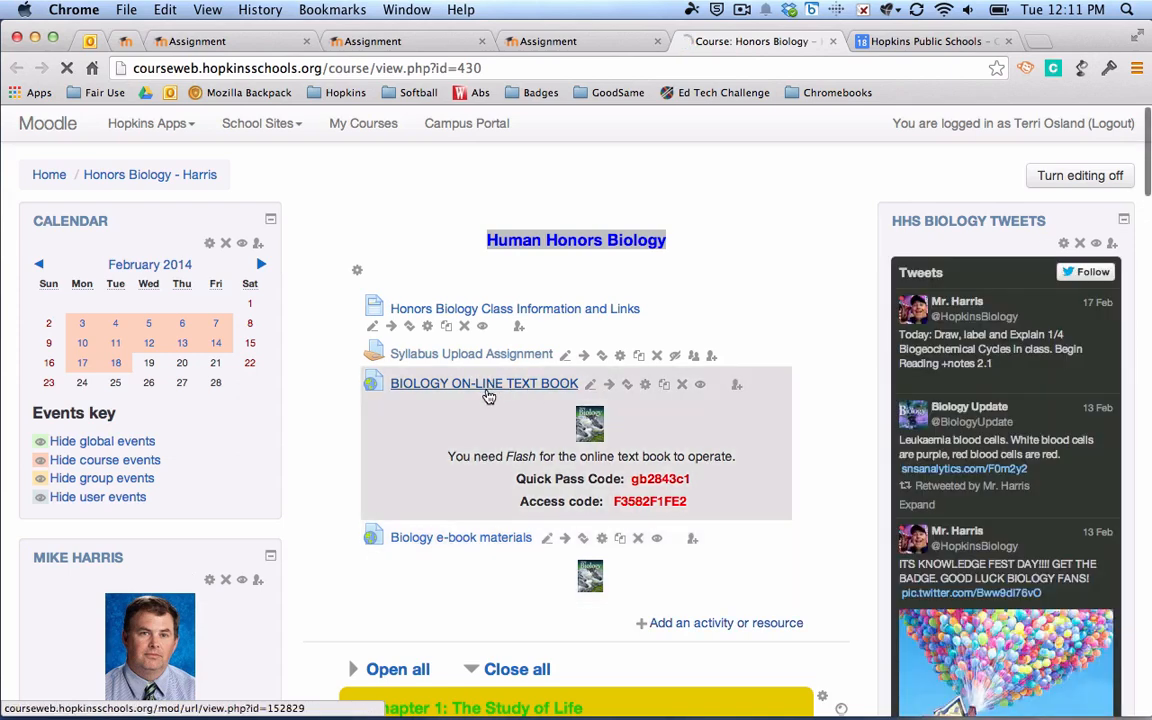
pyautogui.scroll(-3, 506, 367)
pyautogui.scroll(-2, 454, 321)
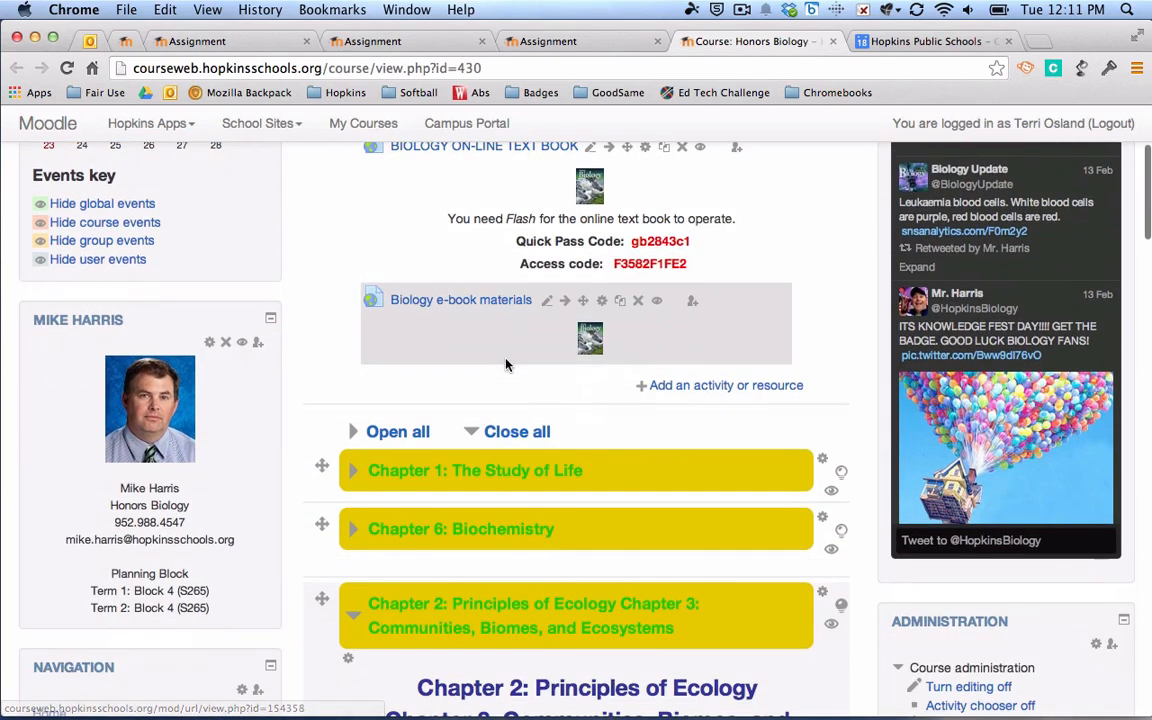
pyautogui.scroll(-1, 451, 336)
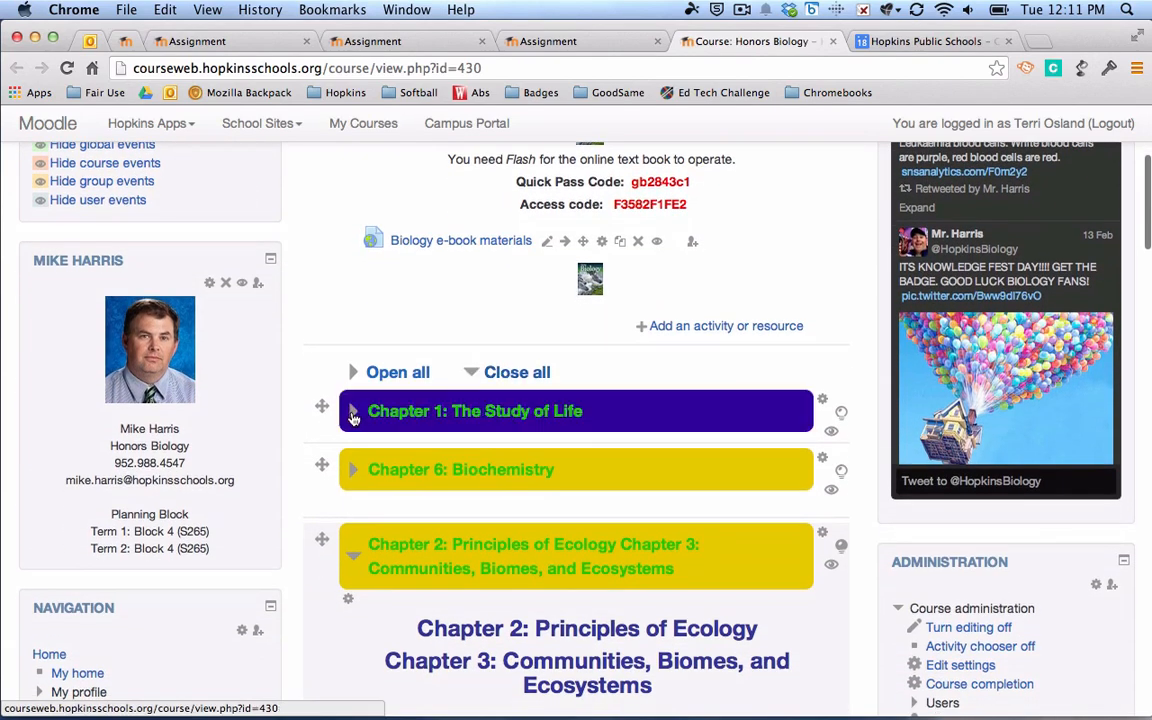
pyautogui.click(372, 411)
# Start adding a new Assignment activity to the end of the Chapter 1: The Study of Life section.
pyautogui.scroll(-2, 560, 416)
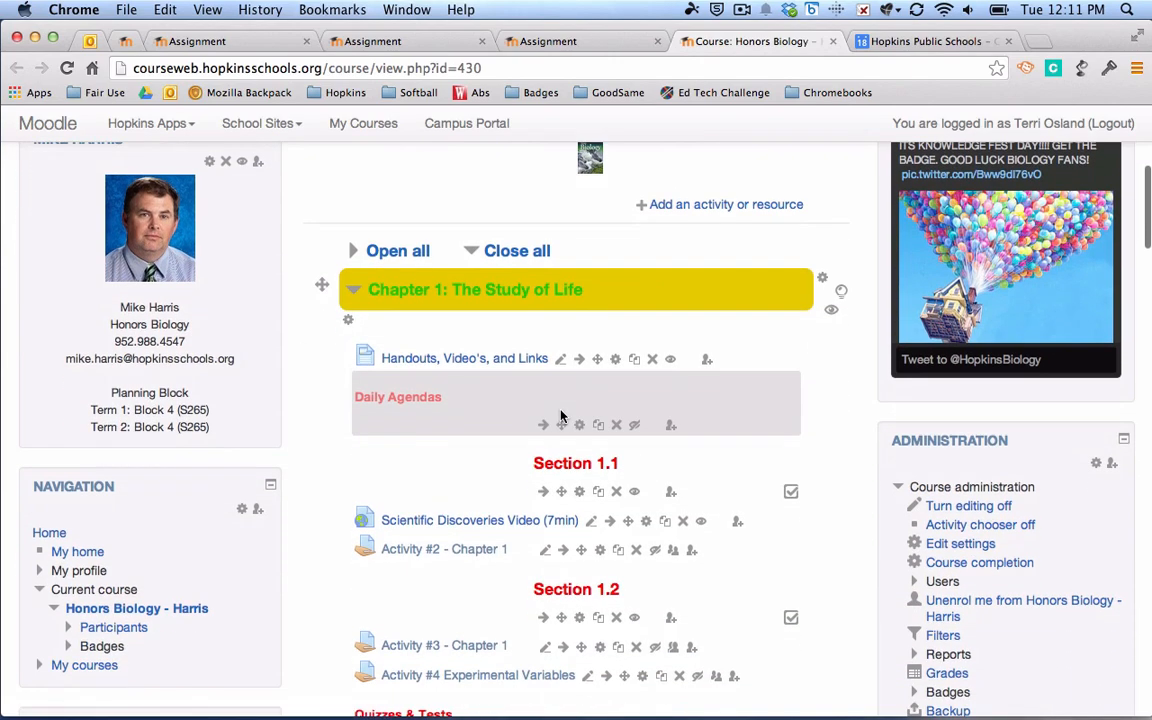
pyautogui.scroll(-2, 560, 416)
pyautogui.scroll(1, 562, 416)
pyautogui.scroll(8, 562, 416)
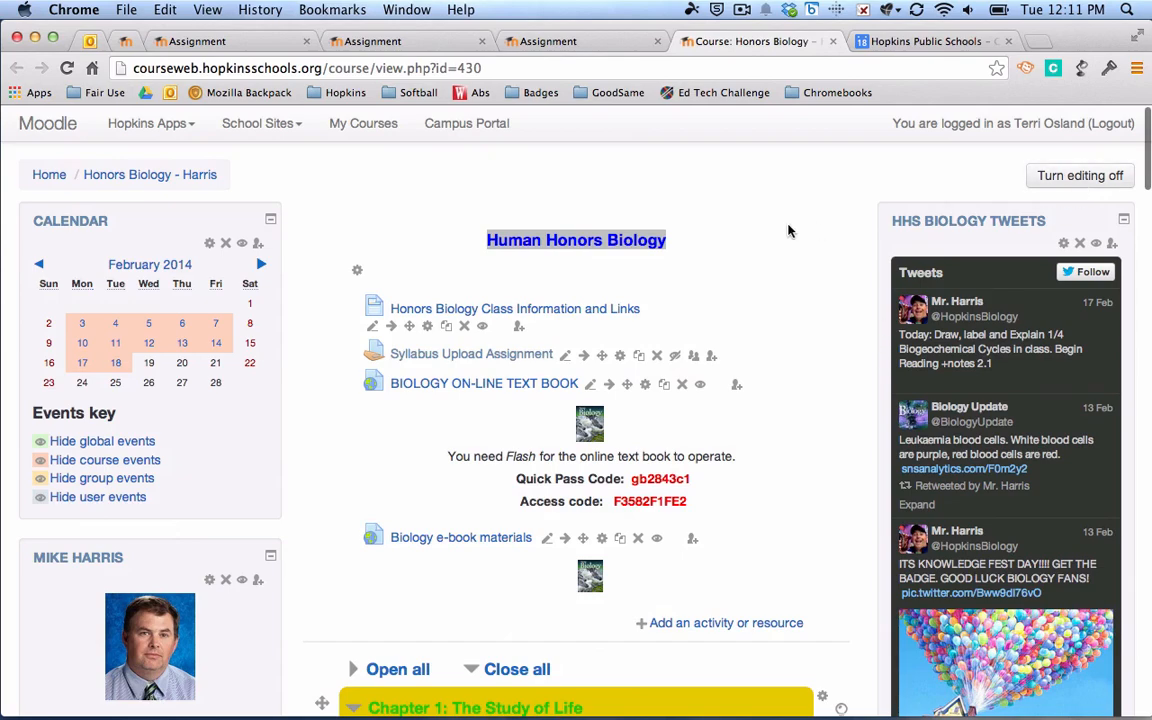
pyautogui.scroll(-12, 787, 231)
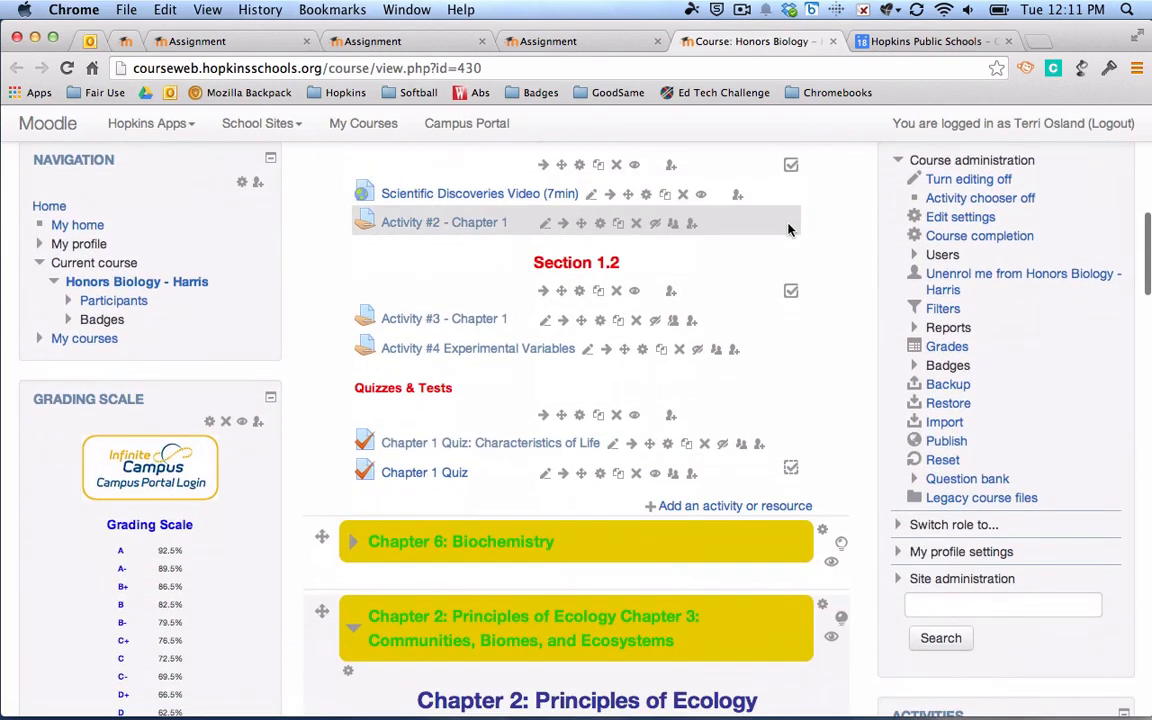
pyautogui.scroll(-1, 787, 231)
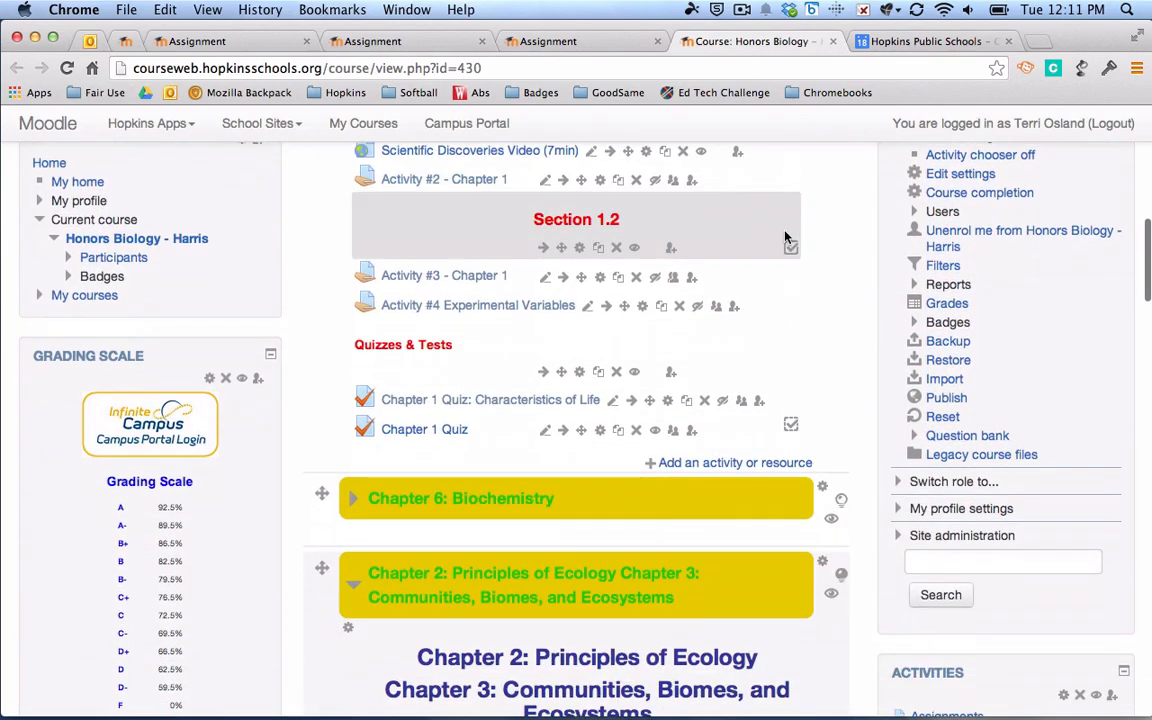
pyautogui.click(704, 464)
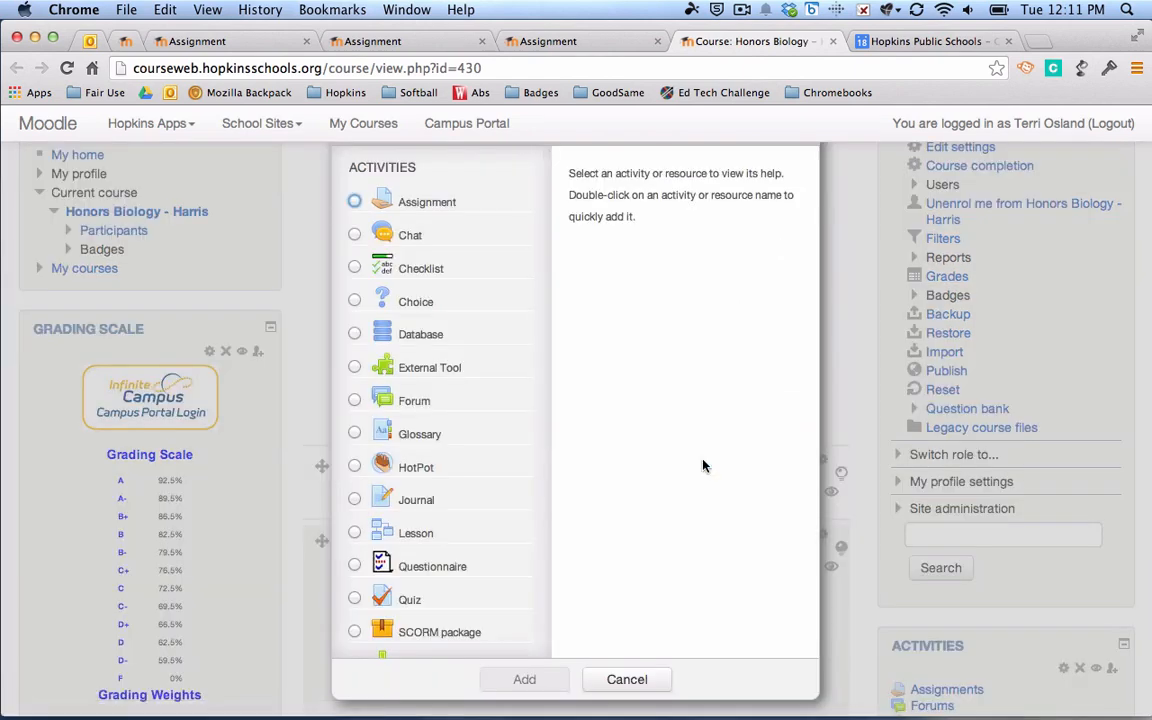
pyautogui.click(356, 203)
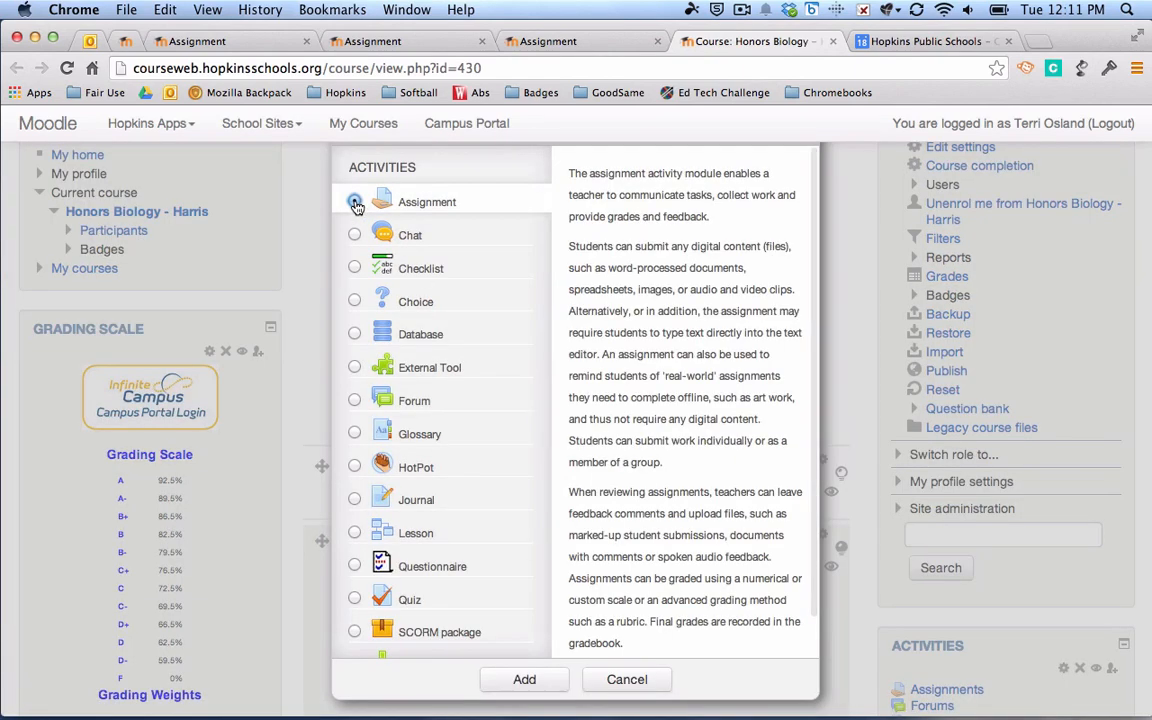
pyautogui.click(520, 680)
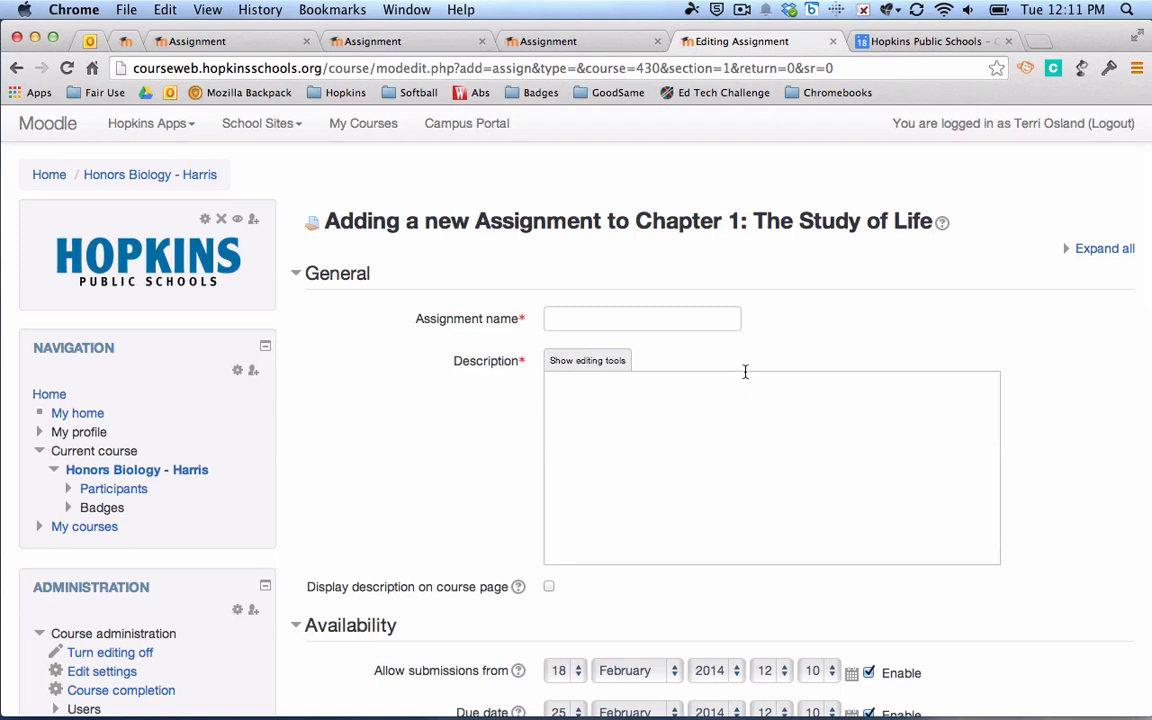
# Show the editing tools for the assignment's description and enter "Human Rights Video" as its text.
pyautogui.click(692, 320)
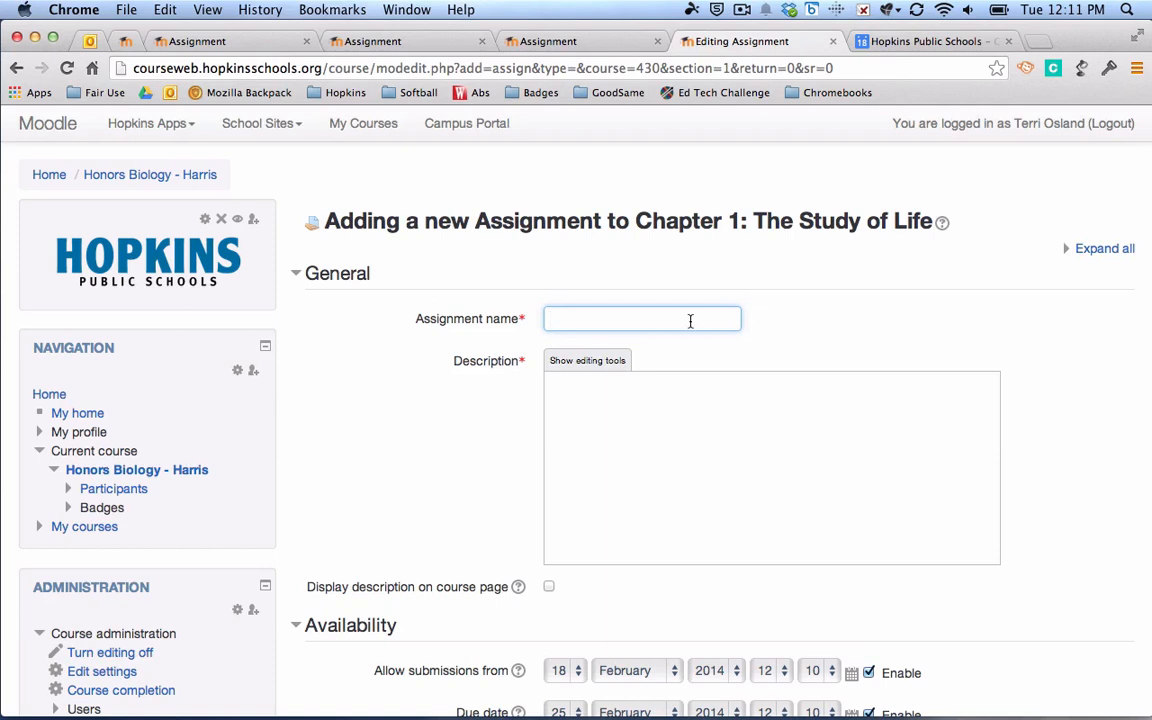
pyautogui.click(585, 362)
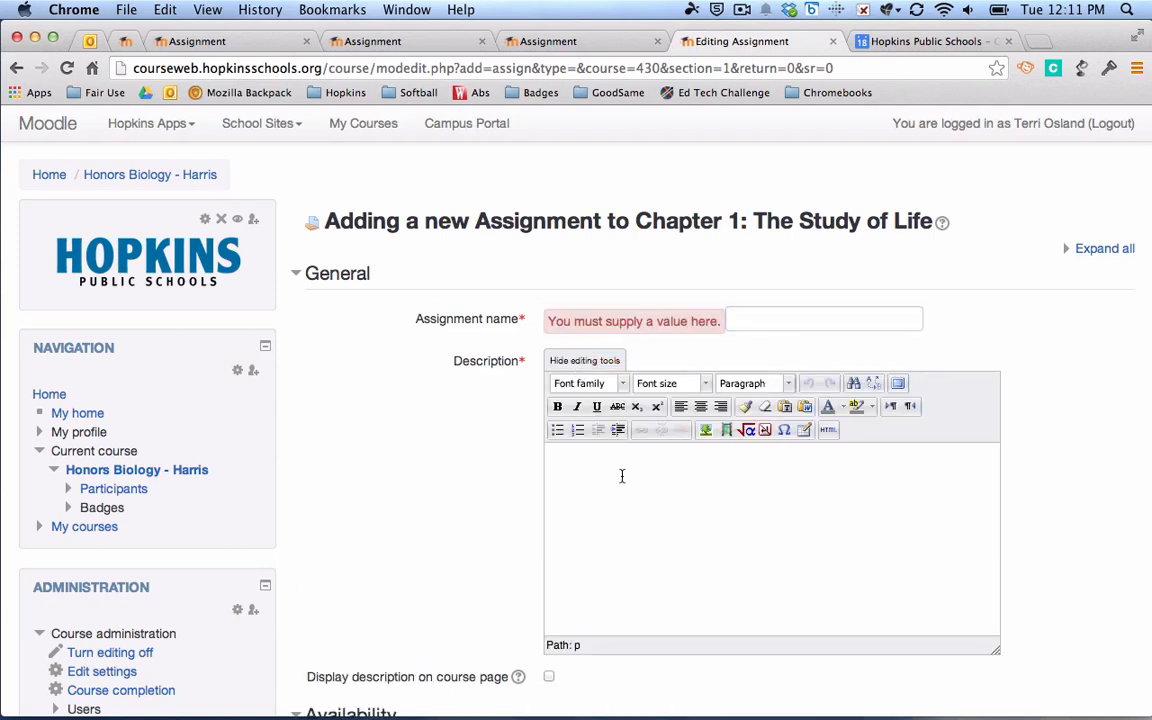
pyautogui.scroll(-2, 621, 476)
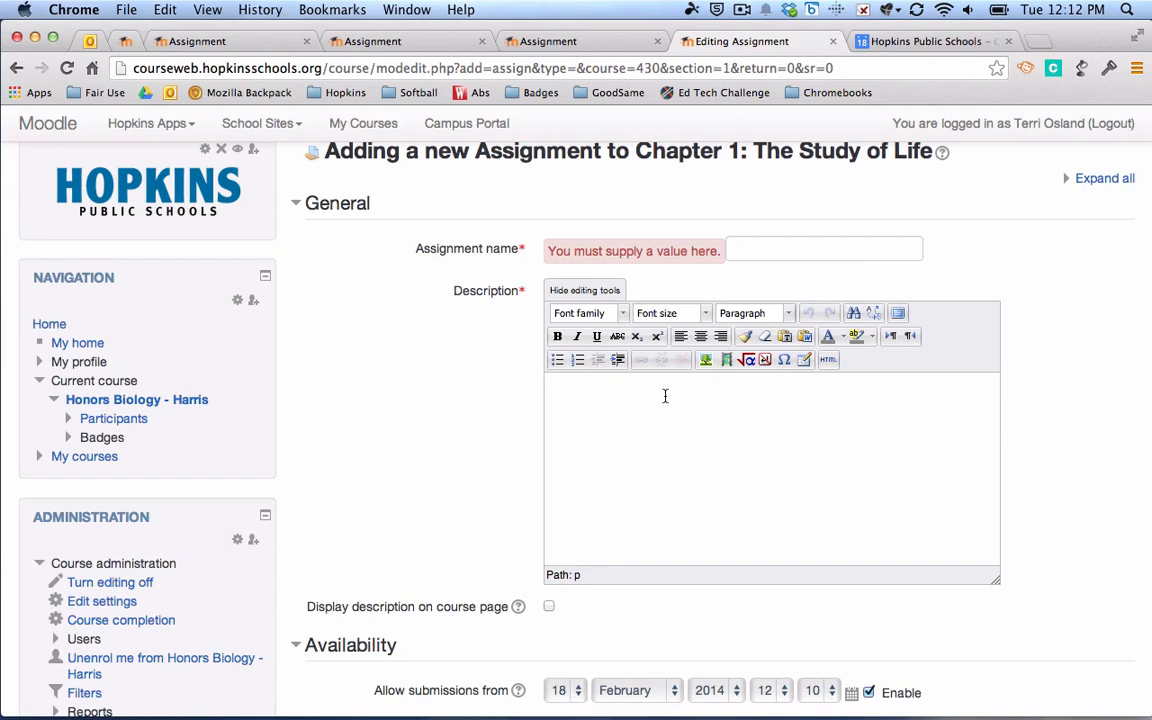
pyautogui.write('Human Rights Video')
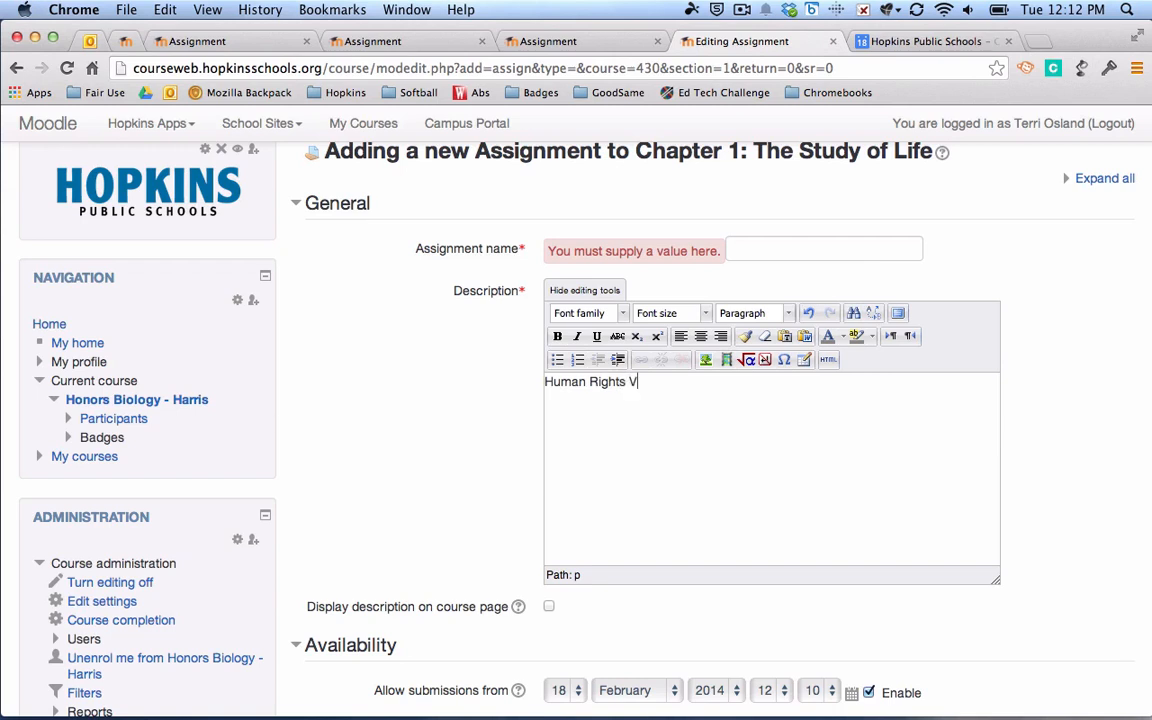
# Try to turn the "Human Rights Video" text in the description into a link.
pyautogui.moveTo(664, 382); pyautogui.dragTo(545, 382)
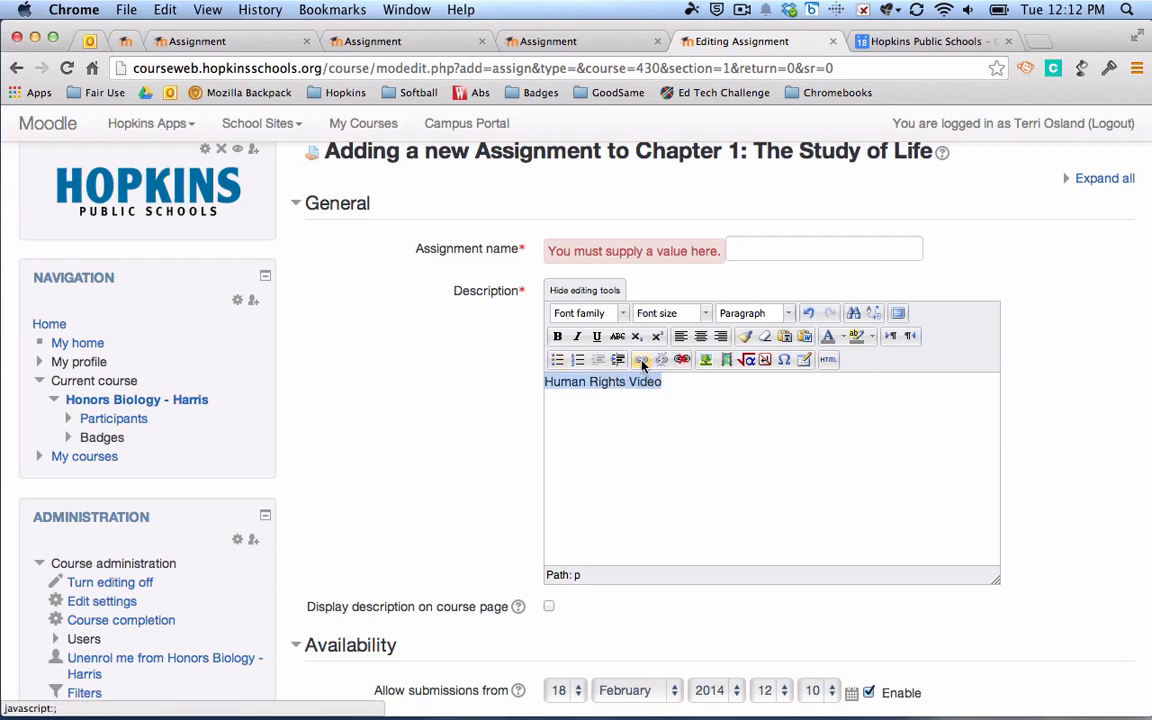
pyautogui.click(651, 420)
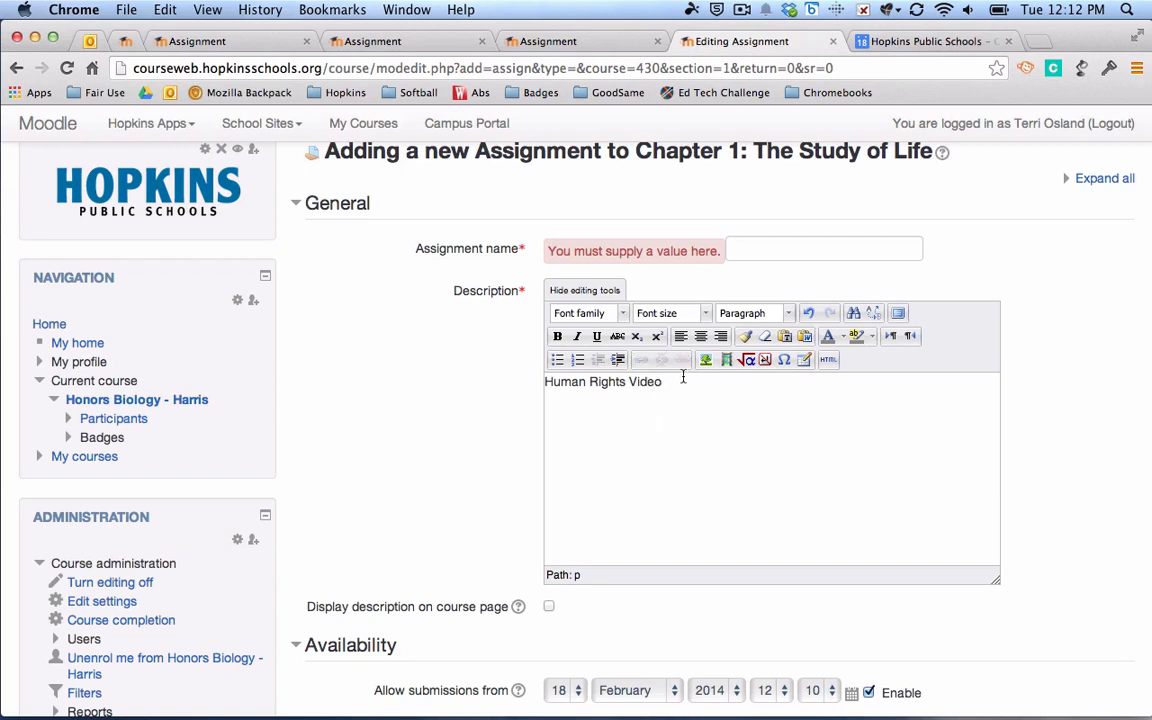
pyautogui.moveTo(683, 377); pyautogui.dragTo(512, 370)
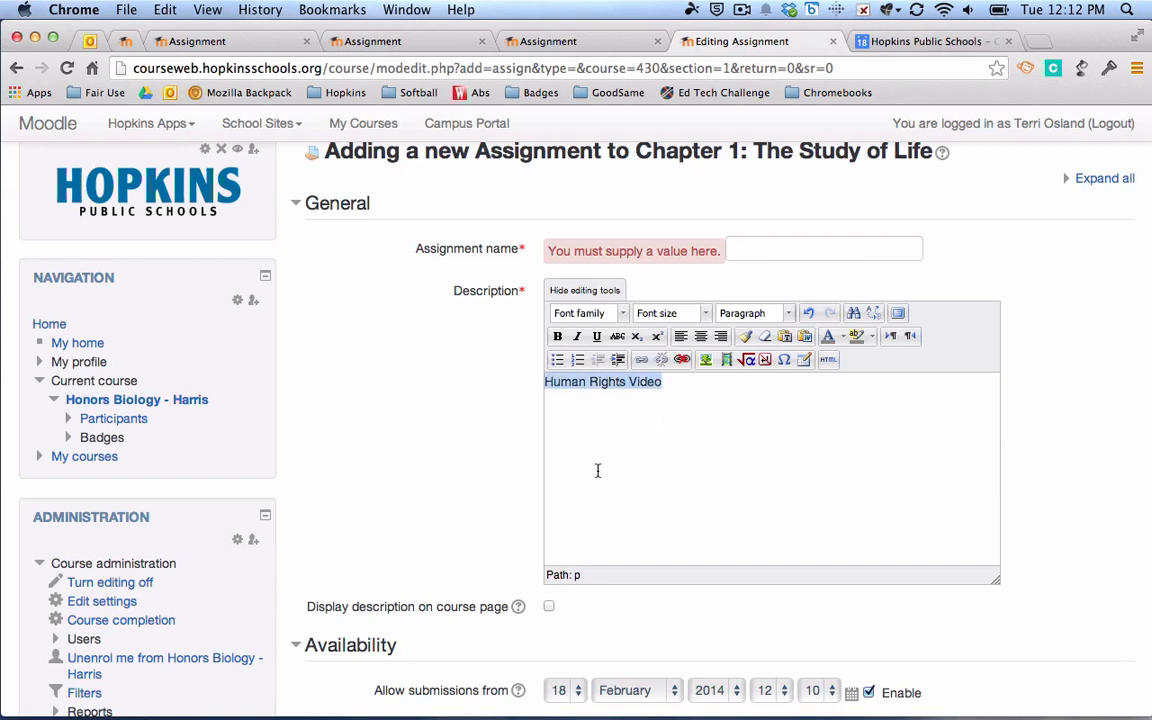
pyautogui.click(642, 361)
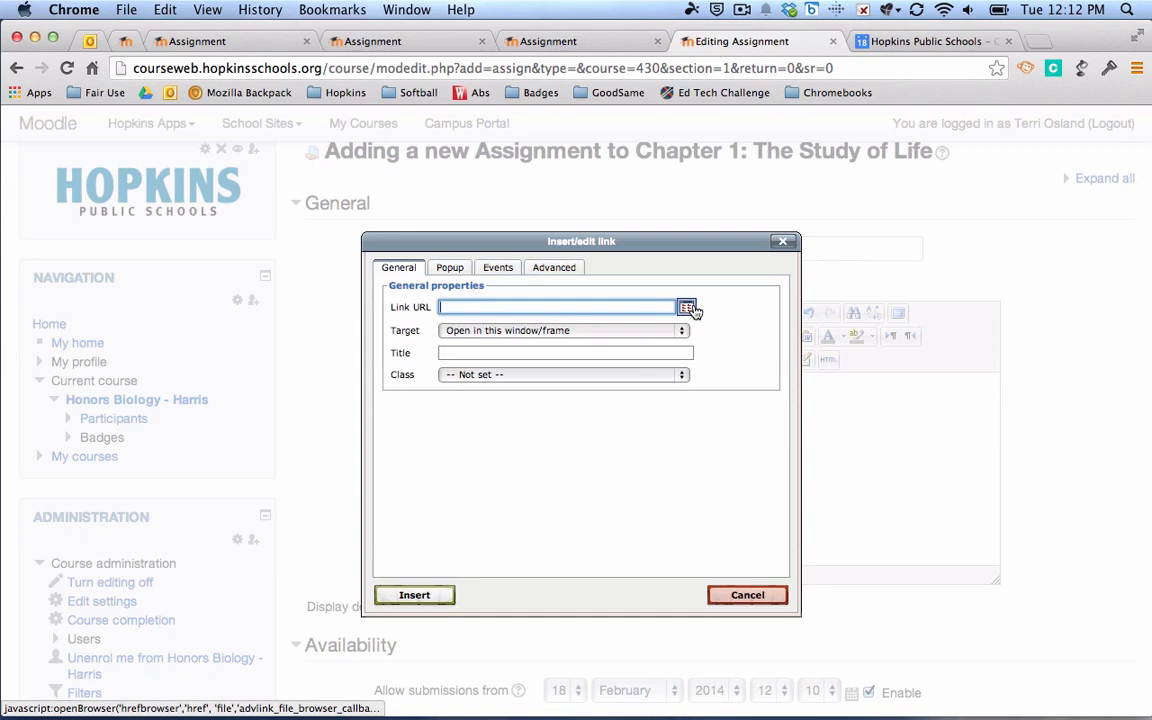
pyautogui.click(772, 595)
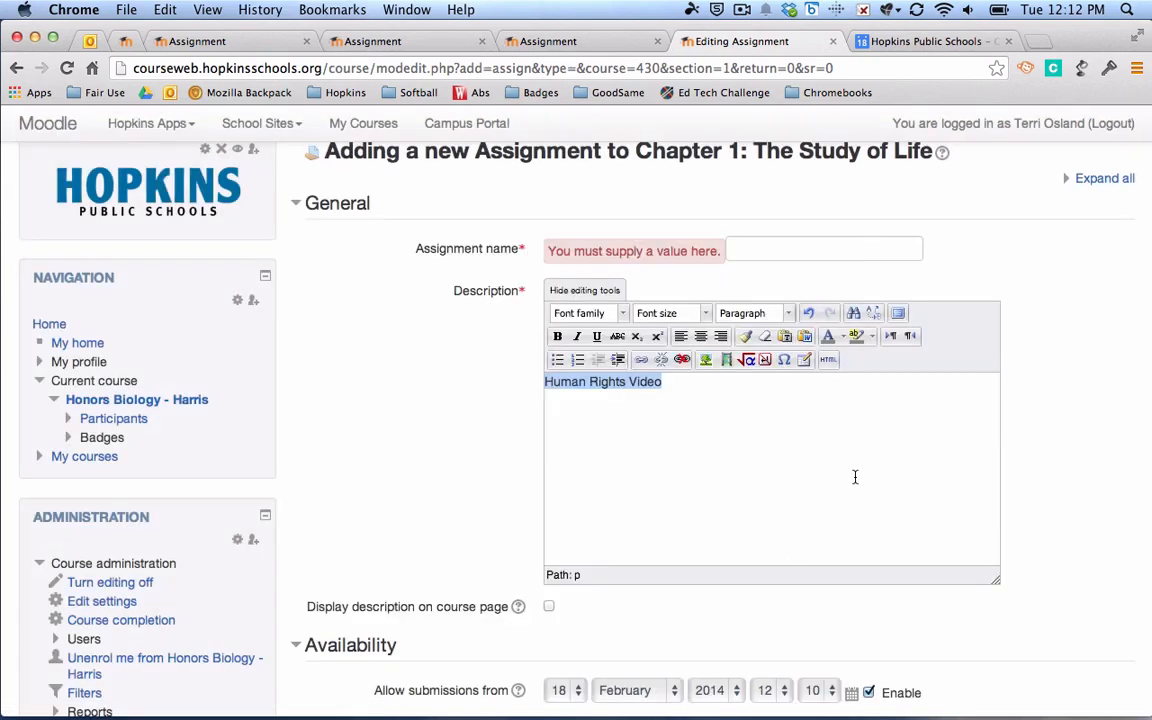
pyautogui.scroll(-3, 855, 476)
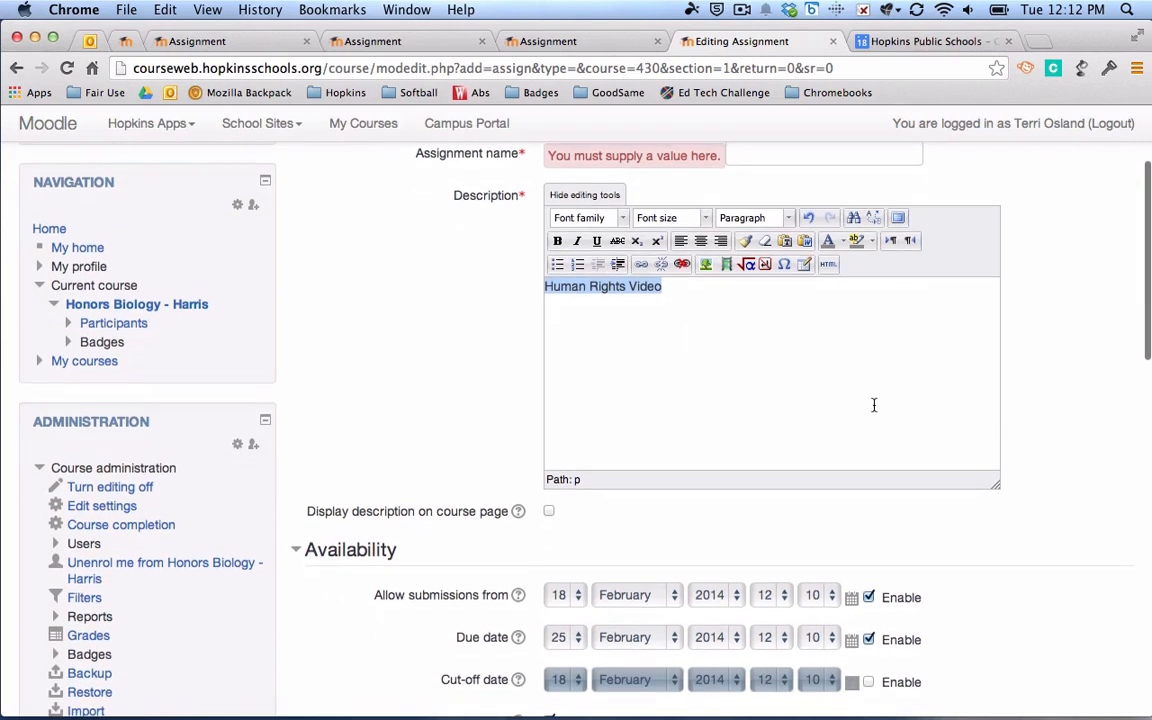
# Disable the assignment's Allow submissions from date and its Due date in the Availability section.
pyautogui.scroll(-1, 873, 405)
pyautogui.scroll(-6, 873, 405)
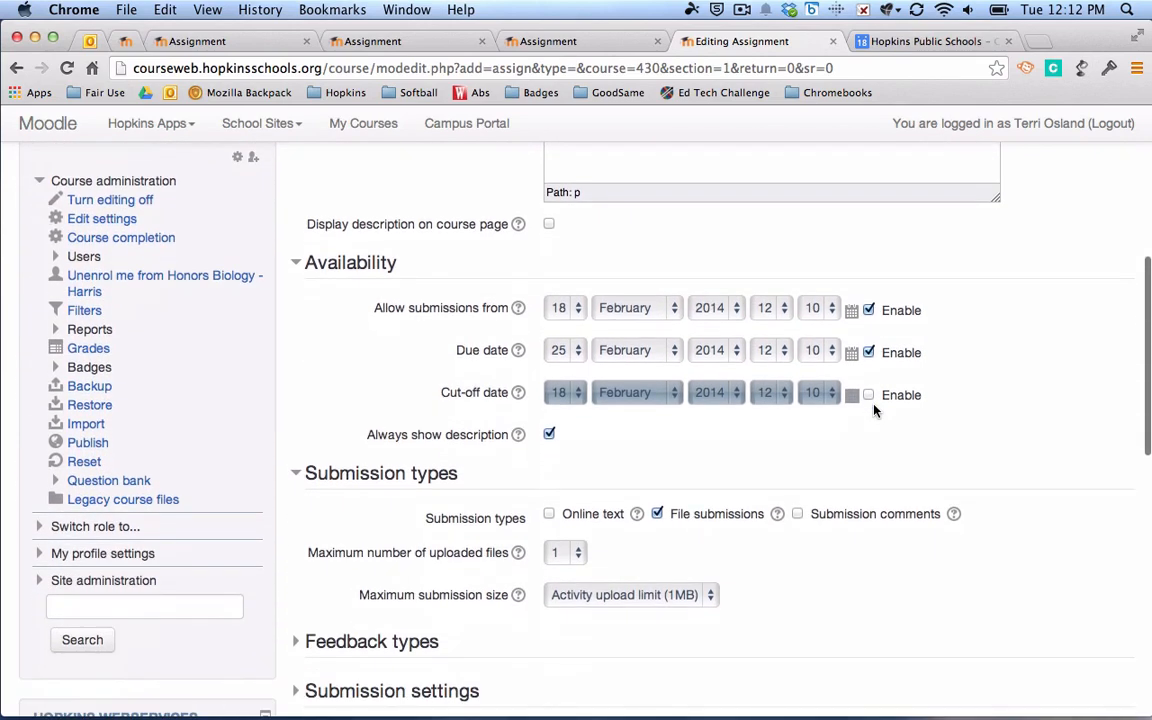
pyautogui.scroll(-1, 972, 411)
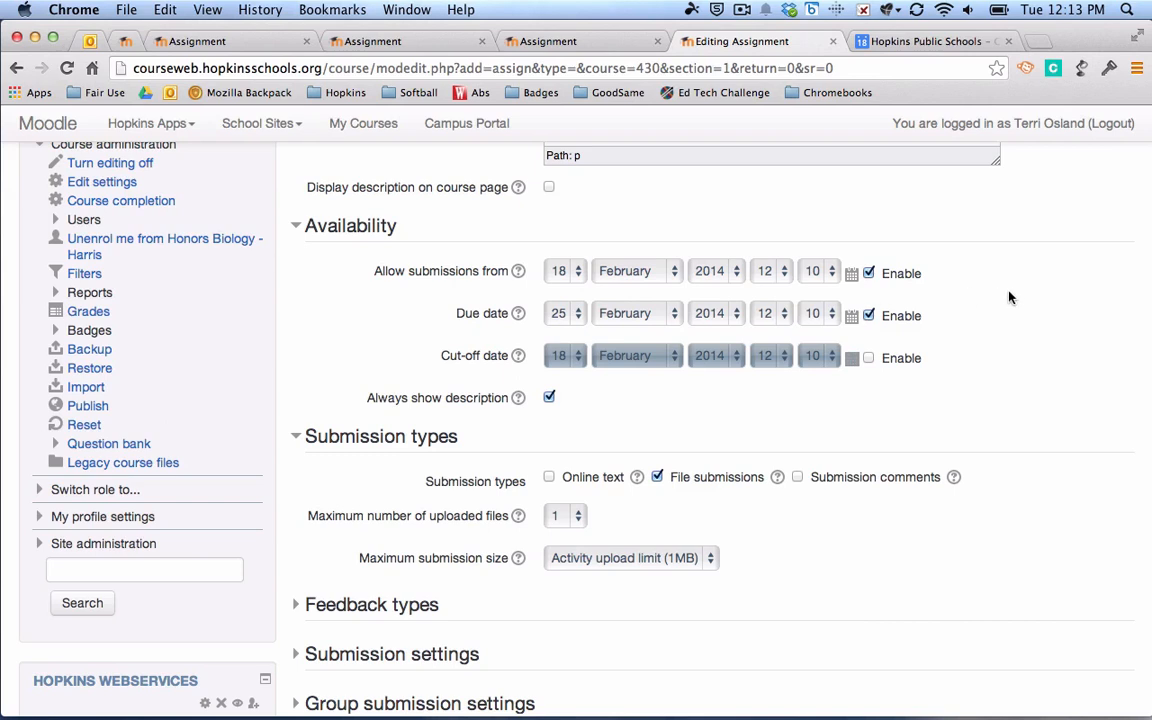
pyautogui.scroll(-2, 1012, 298)
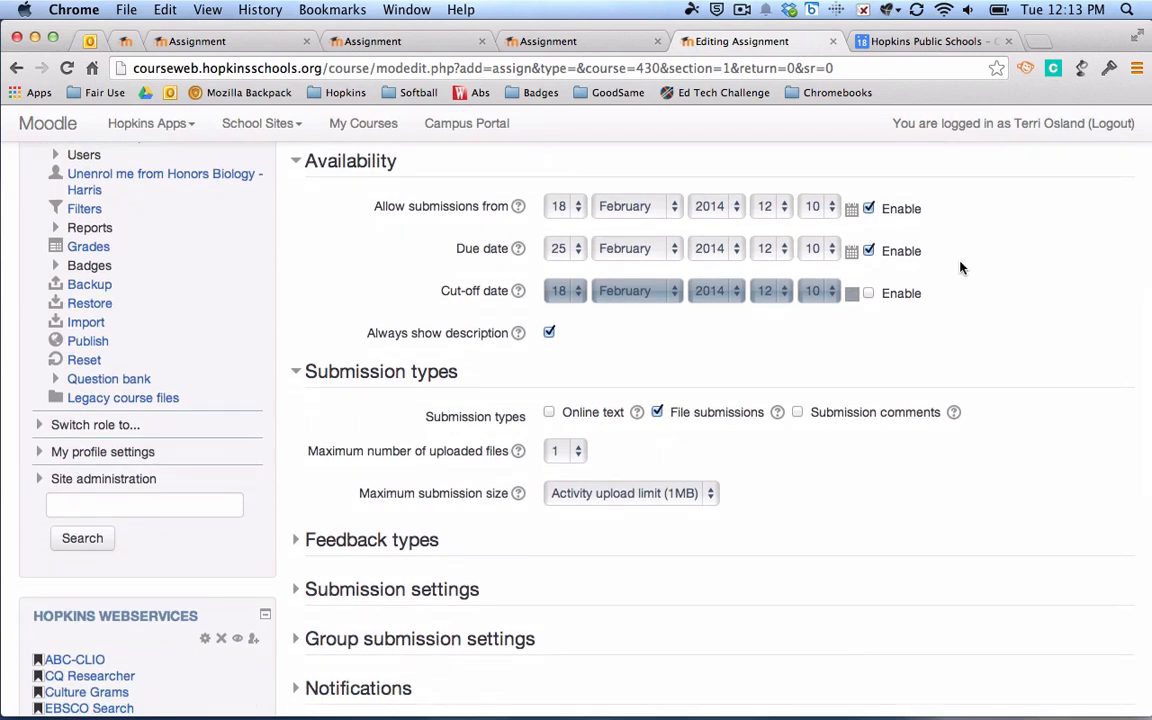
pyautogui.click(868, 208)
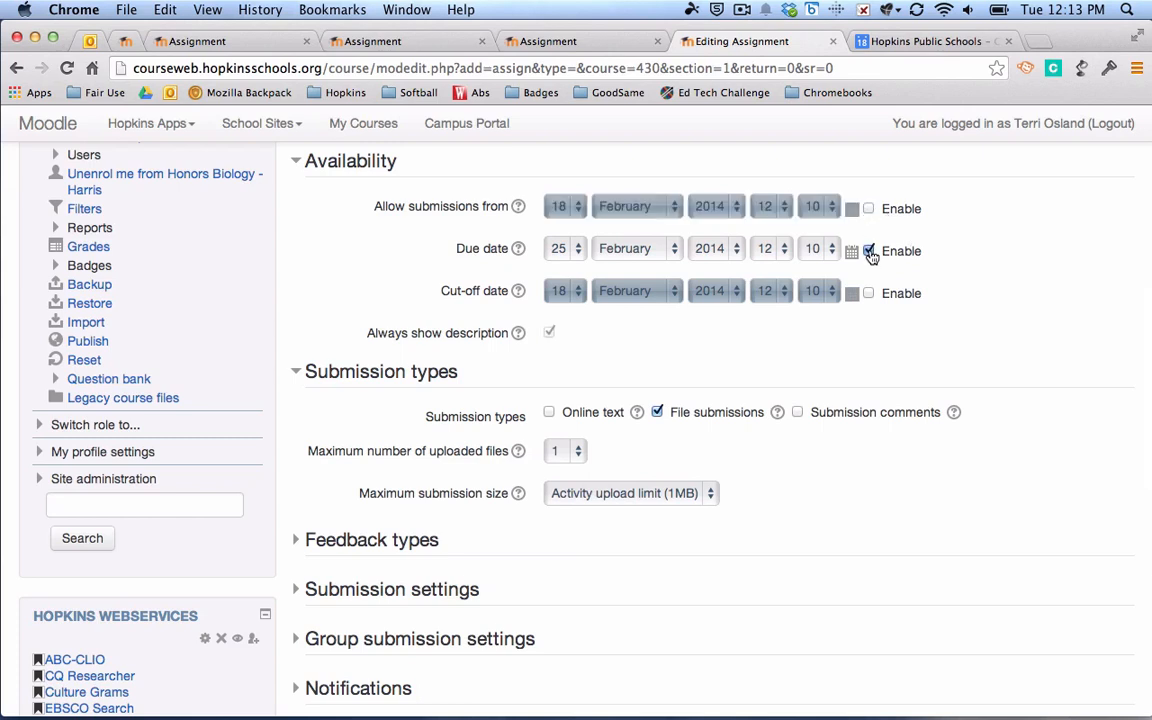
pyautogui.click(869, 251)
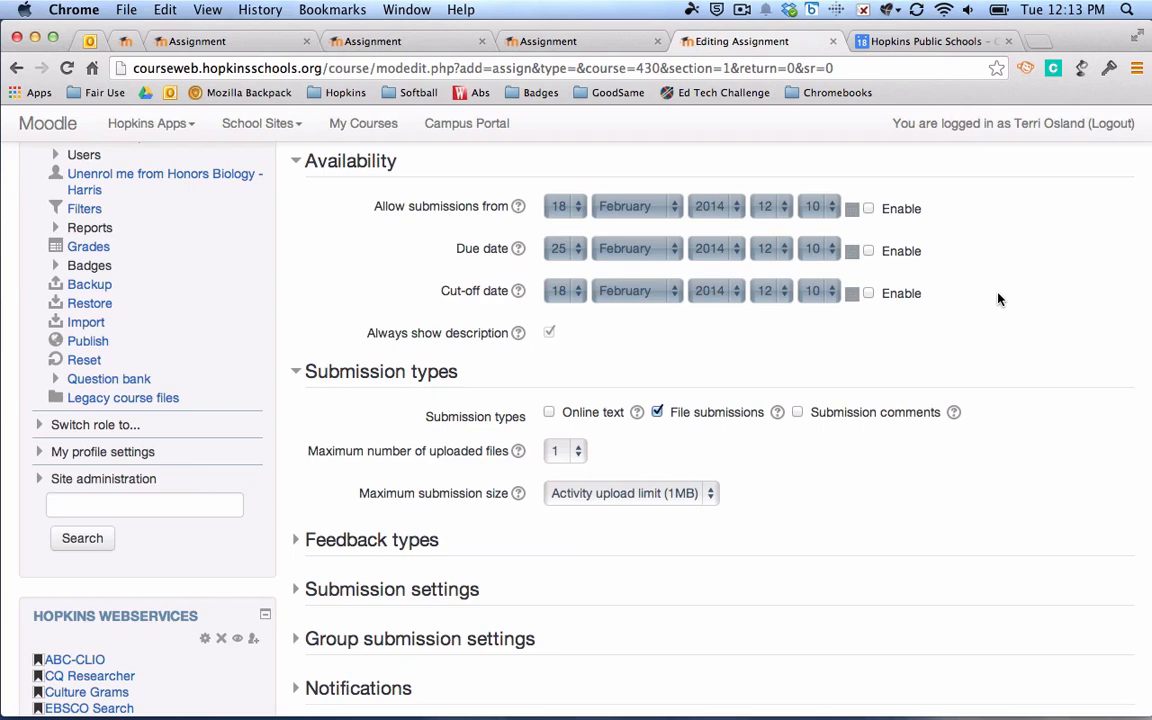
# Change the assignment's submission type from File submissions to Online text.
pyautogui.scroll(-3, 998, 298)
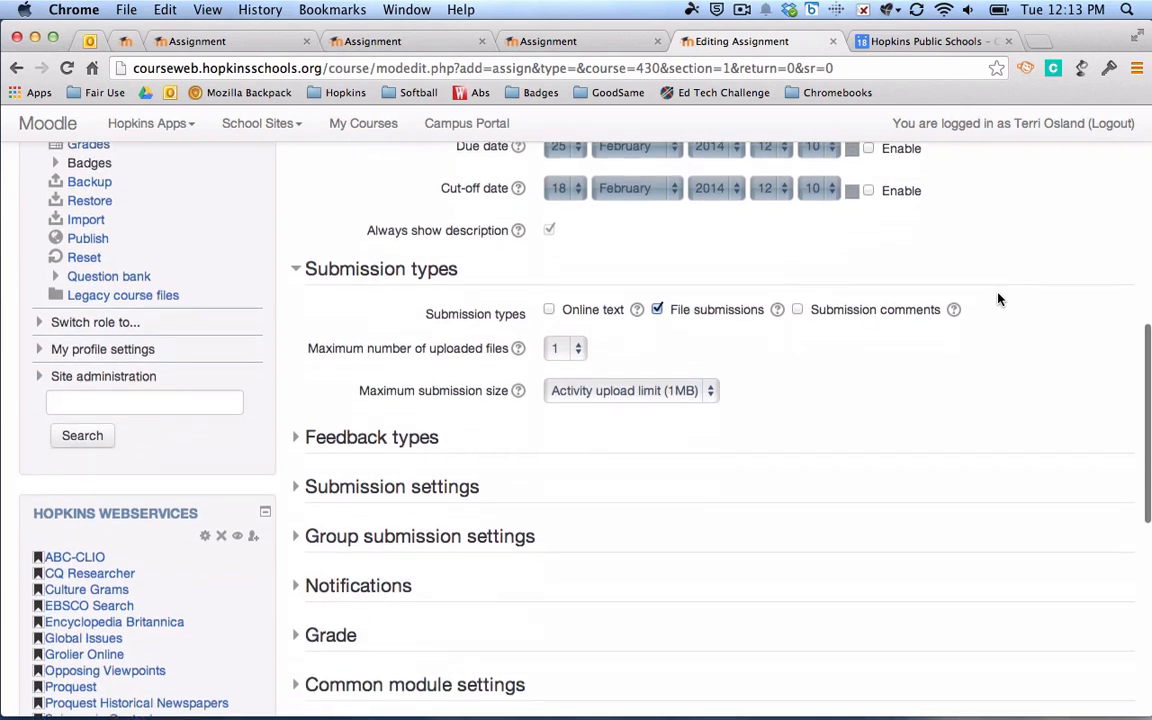
pyautogui.scroll(-3, 998, 298)
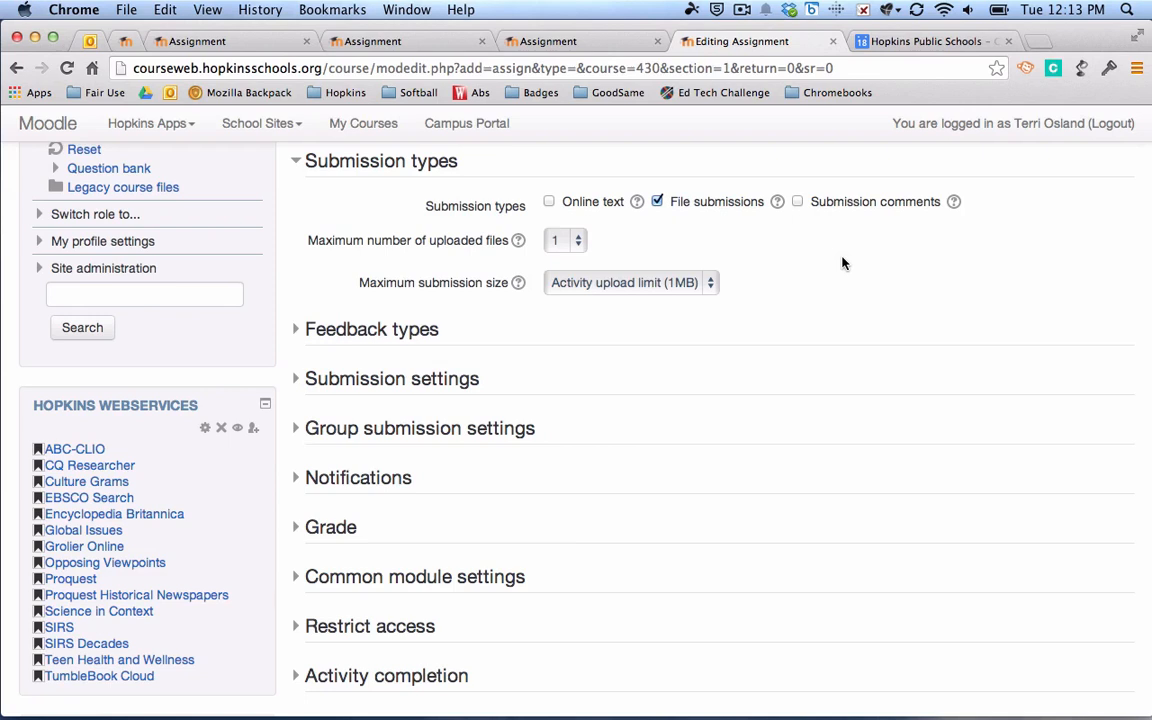
pyautogui.click(657, 201)
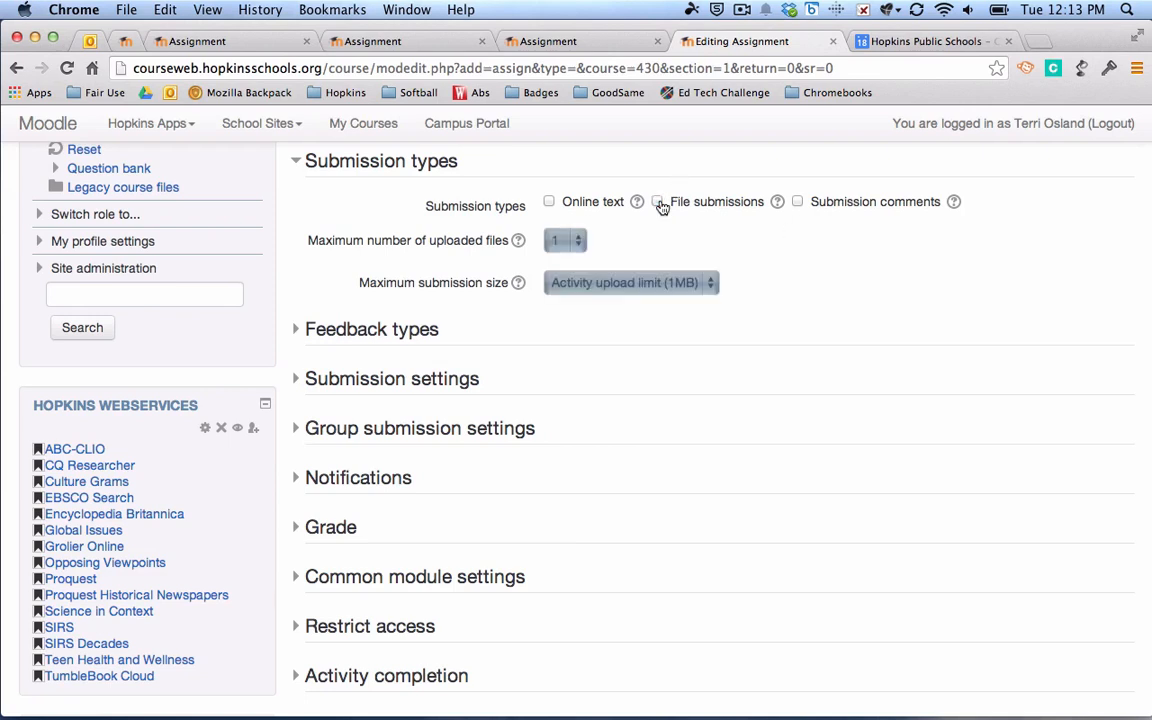
pyautogui.click(549, 202)
# Review the questions in the example assignment The History of Human Rights.
pyautogui.click(248, 45)
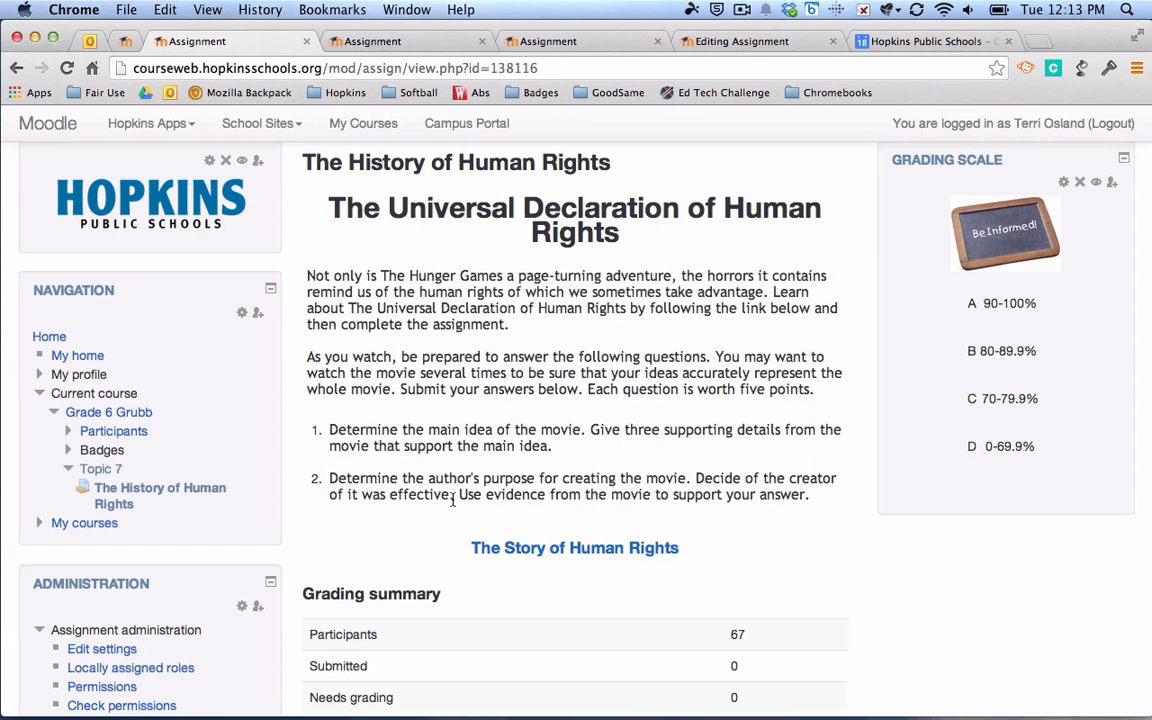
pyautogui.scroll(-3, 452, 478)
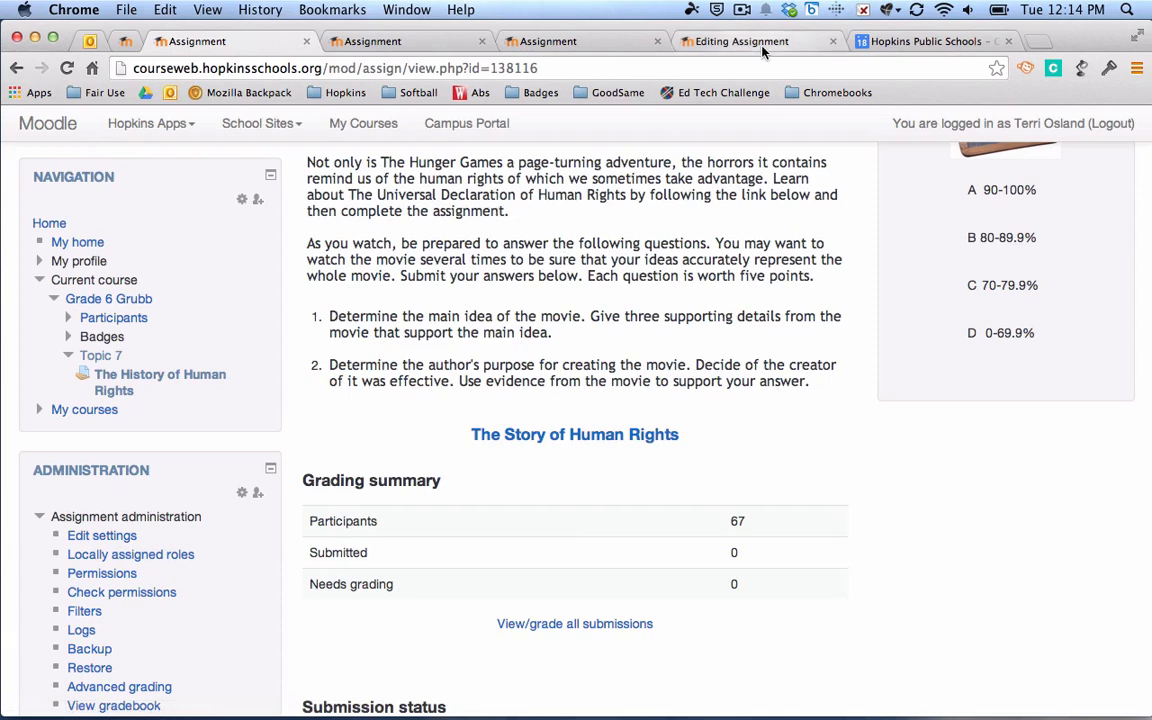
# Return to the new assignment's settings and set the submission type to File submissions only.
pyautogui.click(685, 40)
pyautogui.scroll(1, 800, 260)
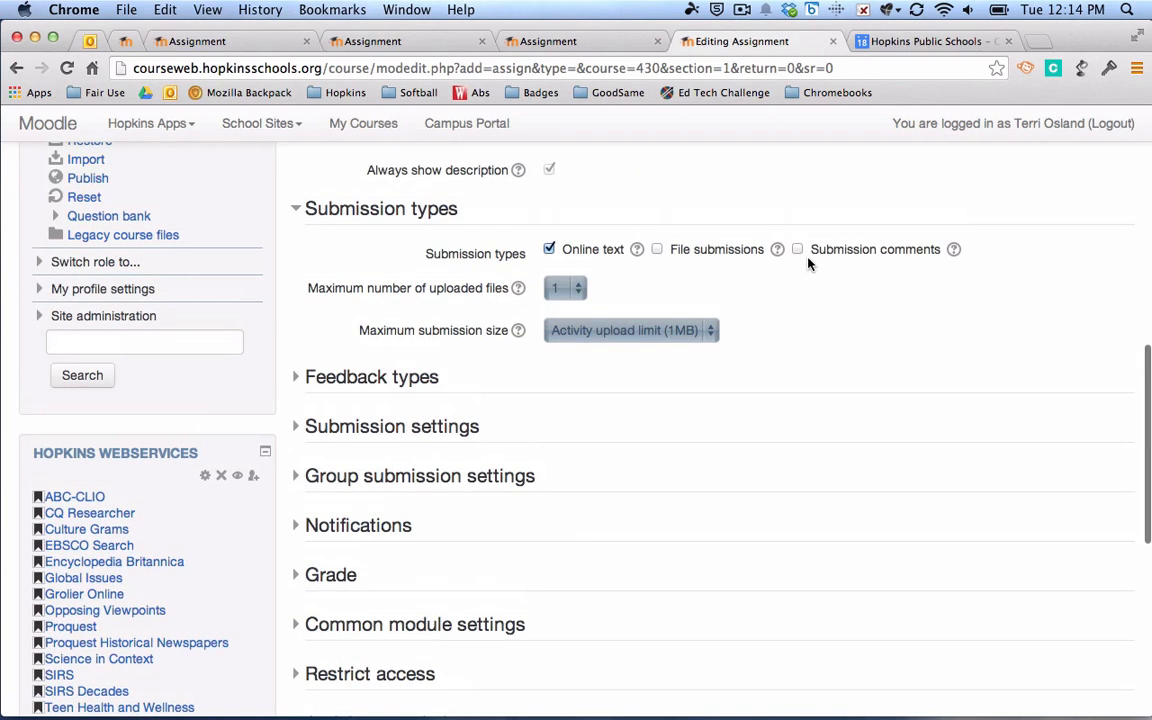
pyautogui.click(658, 251)
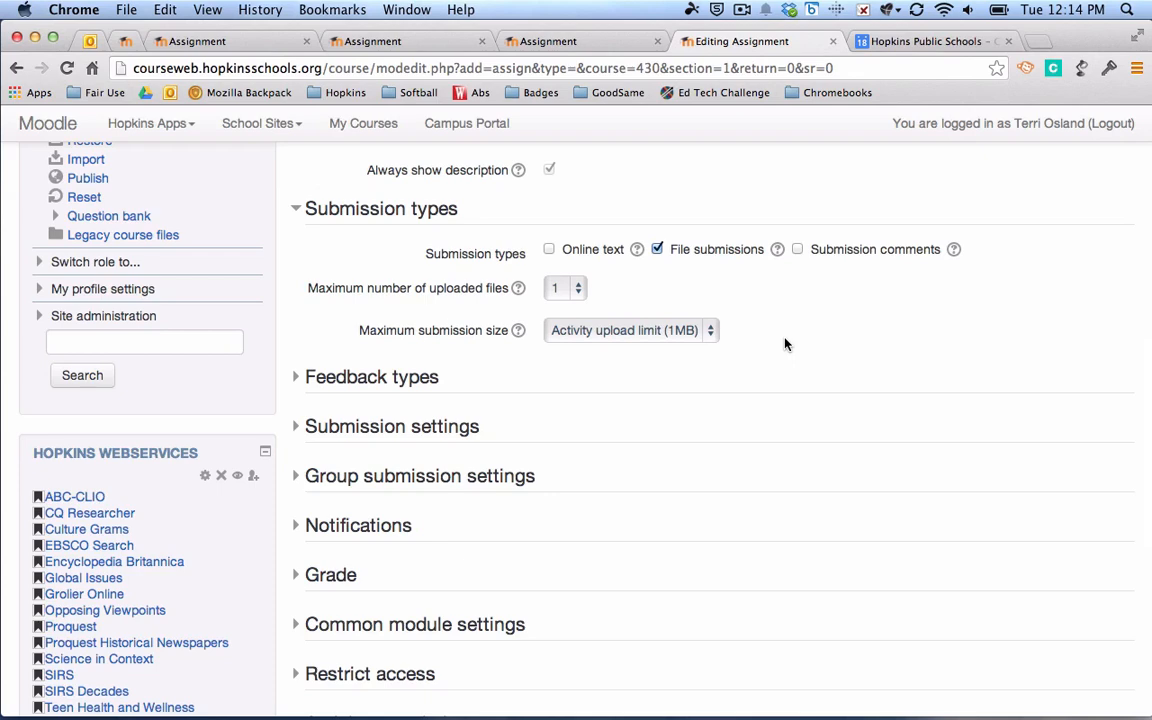
# Look through the open example assignments from Ecological Pyramids to Send a Professional Email, and return to the new assignment's settings.
pyautogui.click(512, 41)
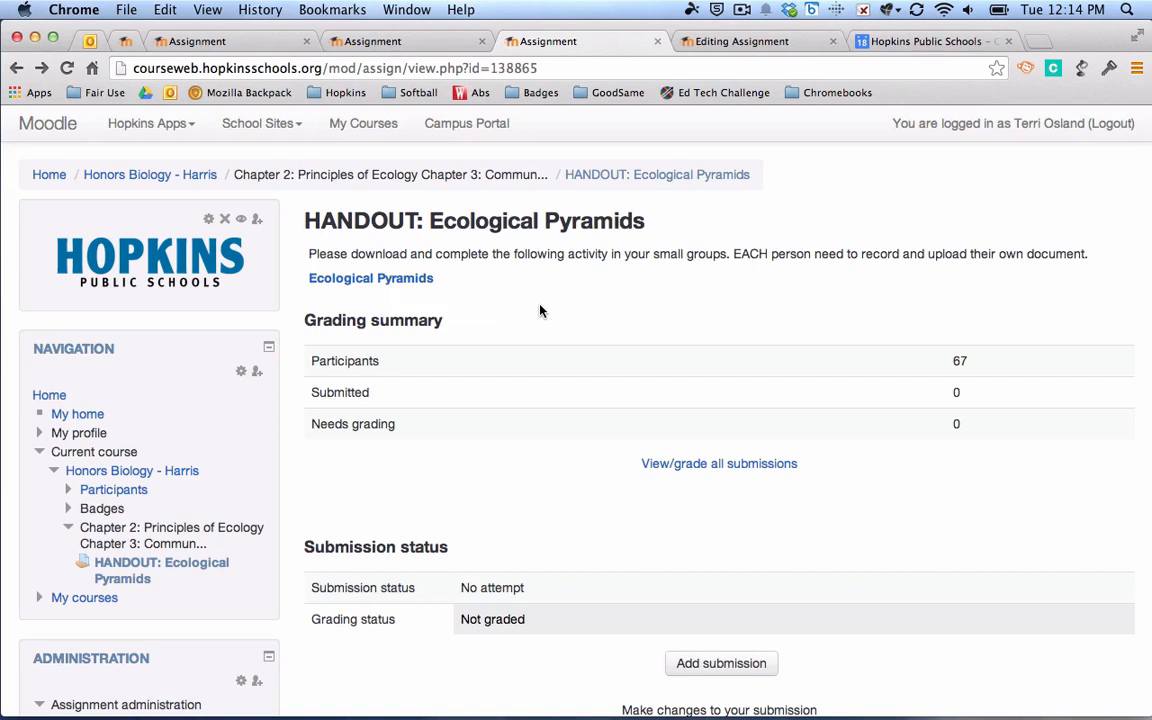
pyautogui.click(420, 44)
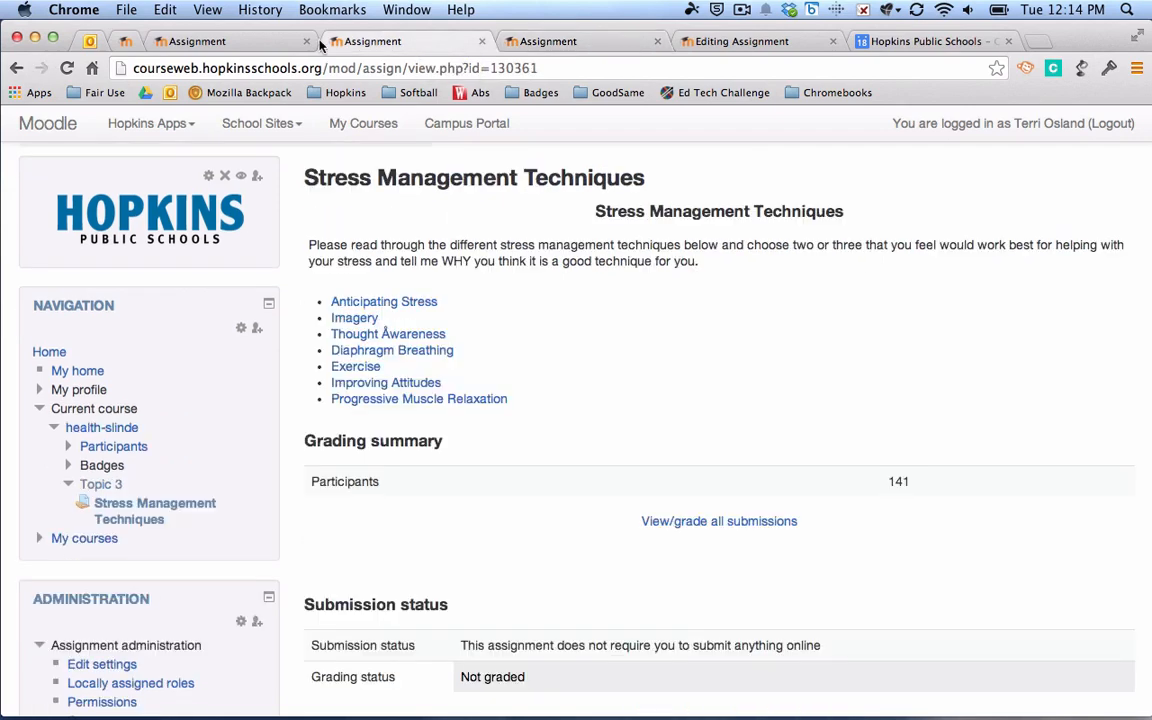
pyautogui.click(195, 41)
pyautogui.click(136, 40)
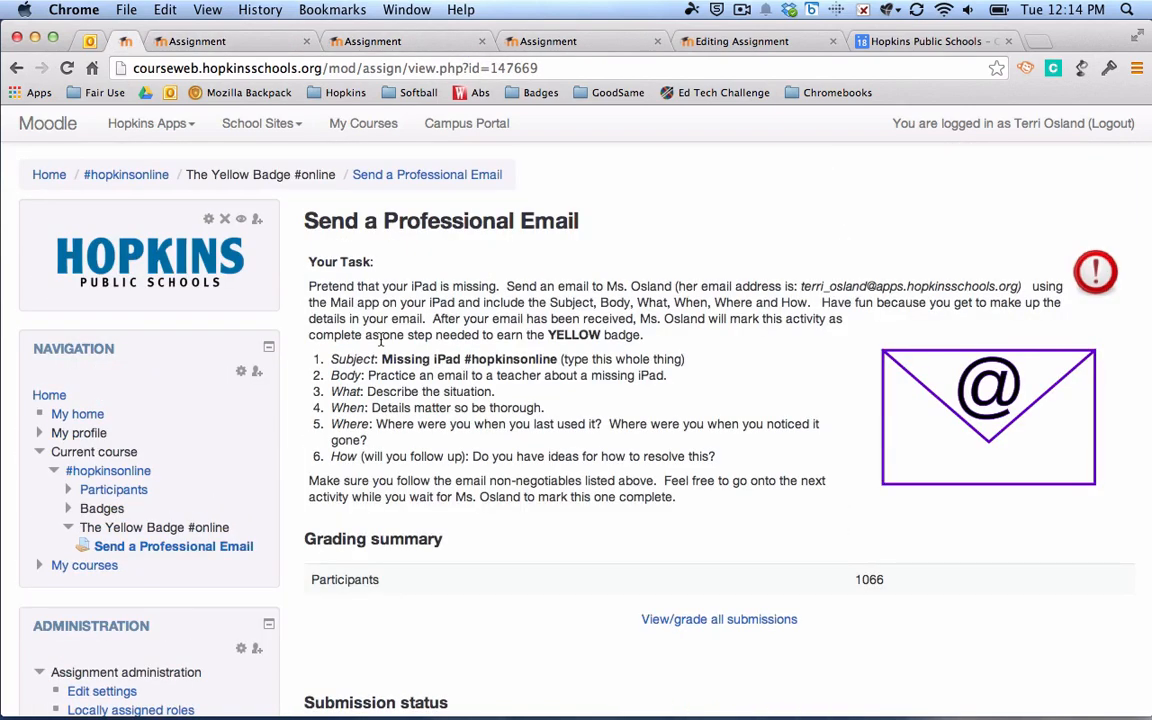
pyautogui.click(762, 45)
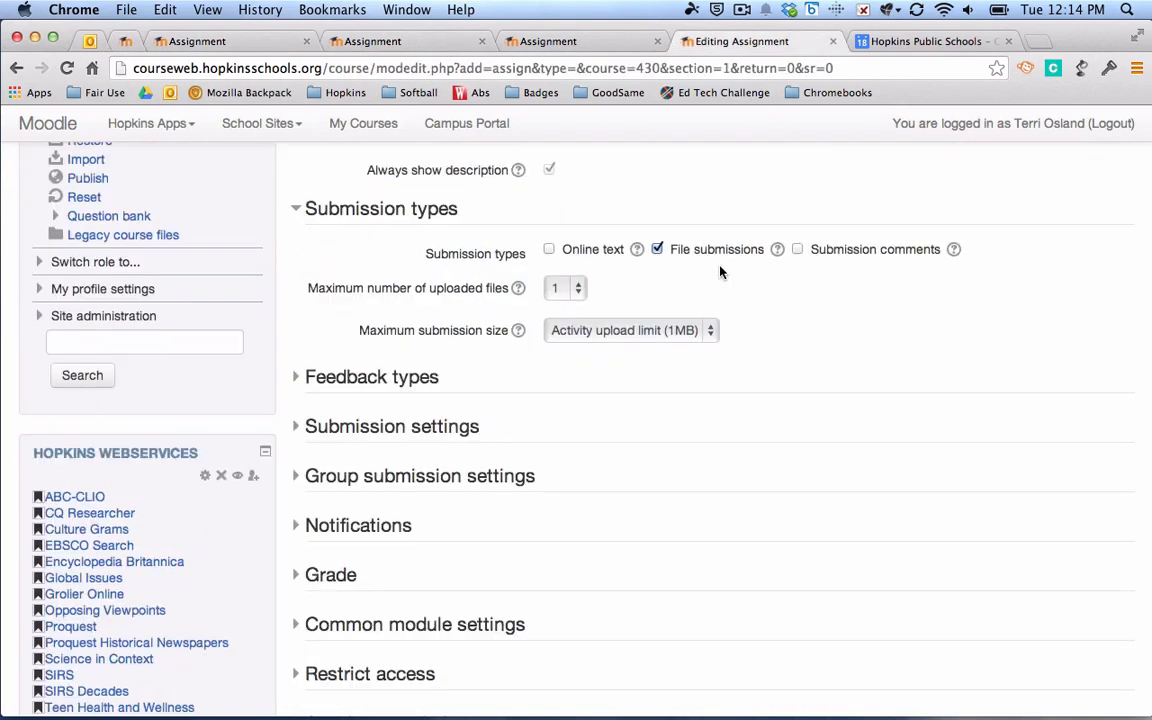
# View the choices for the maximum number of uploaded files and the maximum submission size, keeping 1 and Activity upload limit (1MB).
pyautogui.click(578, 289)
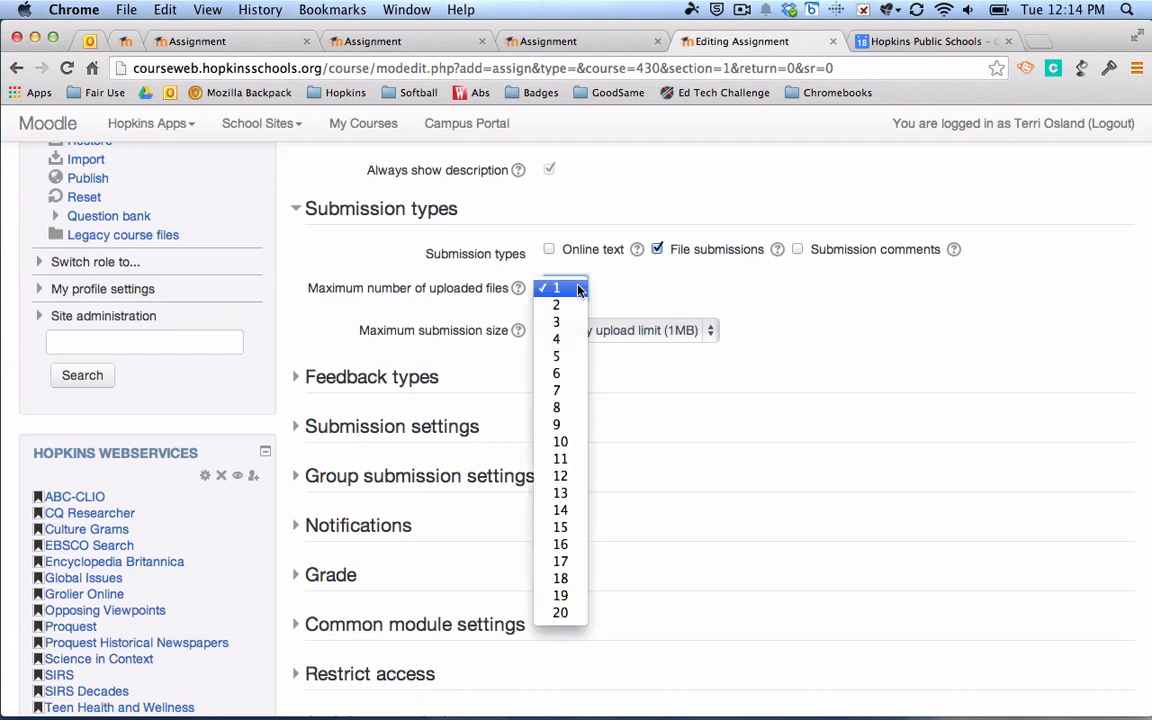
pyautogui.click(578, 289)
pyautogui.click(628, 333)
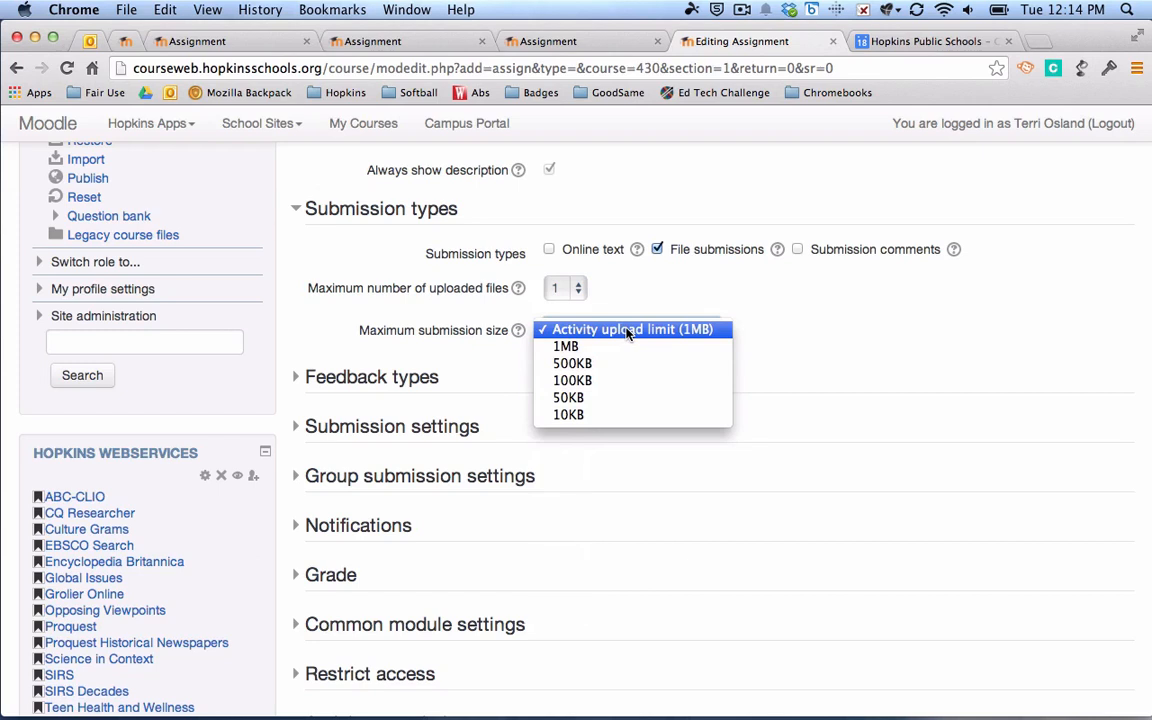
pyautogui.click(628, 331)
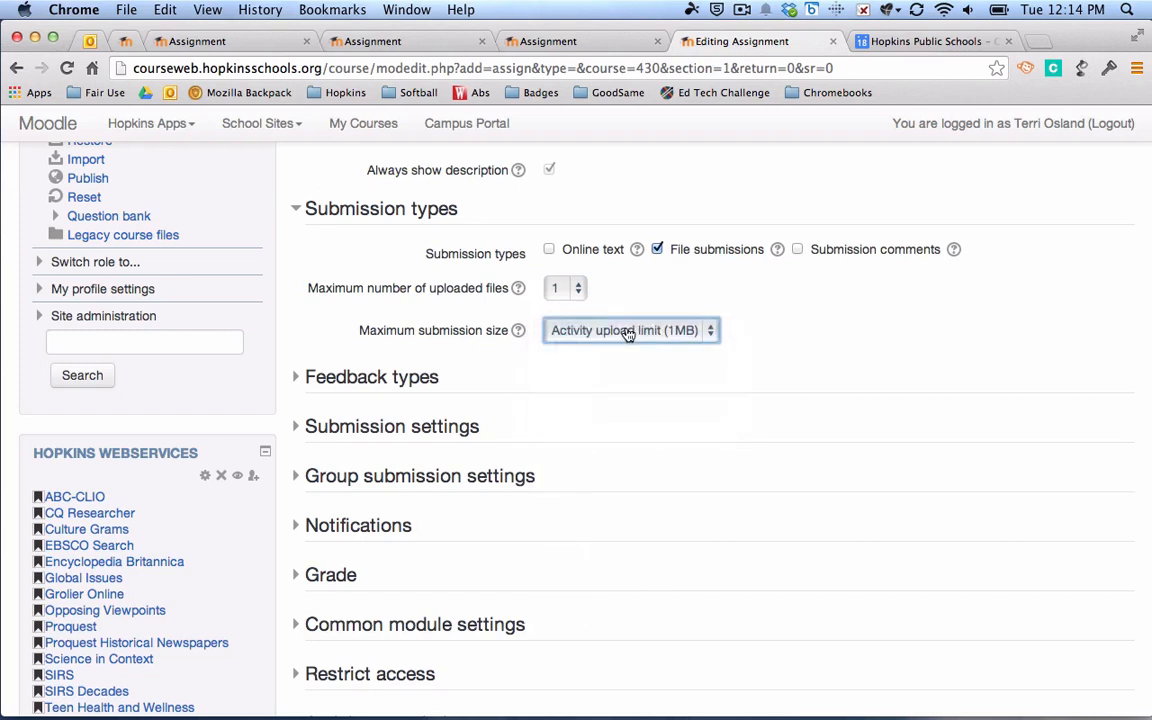
# Turn off File submissions, and switch Submission comments on and off again, leaving every submission type unselected.
pyautogui.click(658, 250)
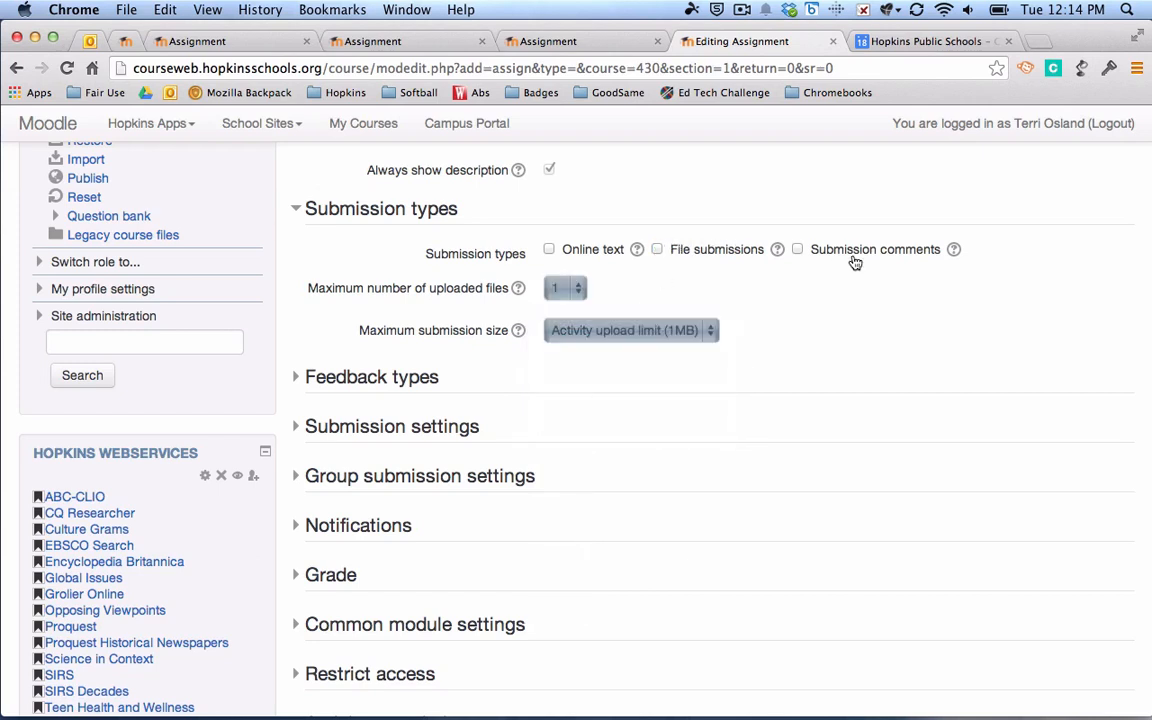
pyautogui.click(799, 250)
pyautogui.click(799, 250)
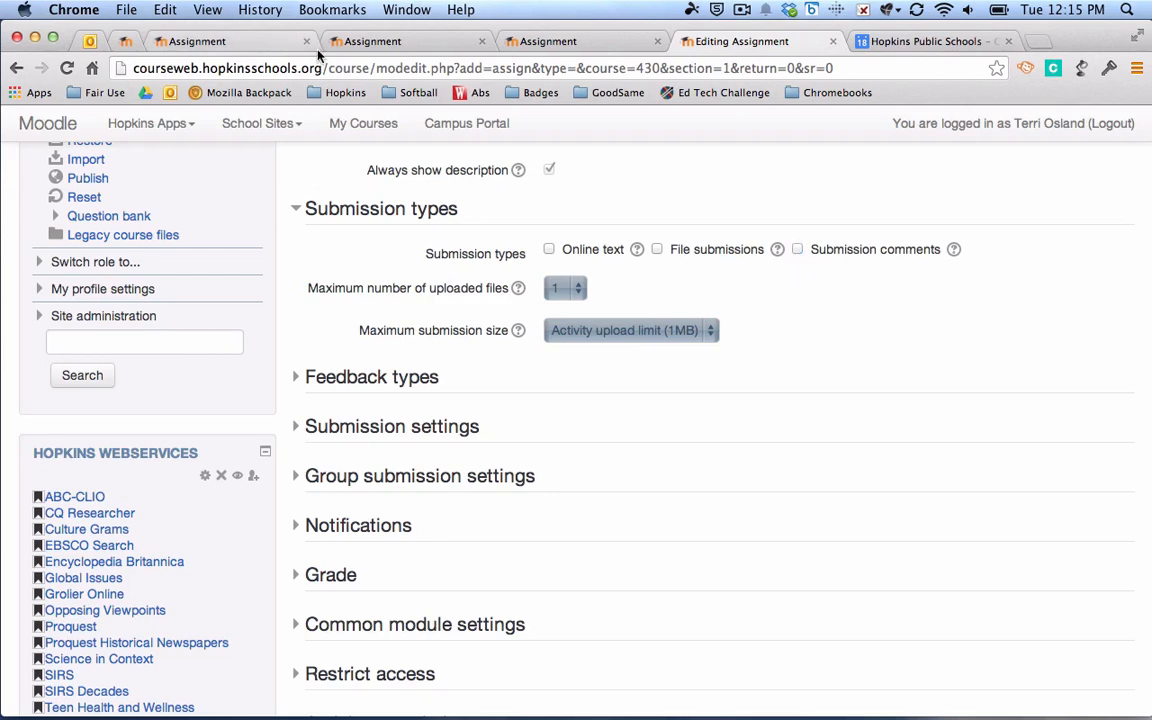
# Review the Send a Professional Email example assignment and return to the new assignment's settings.
pyautogui.click(125, 40)
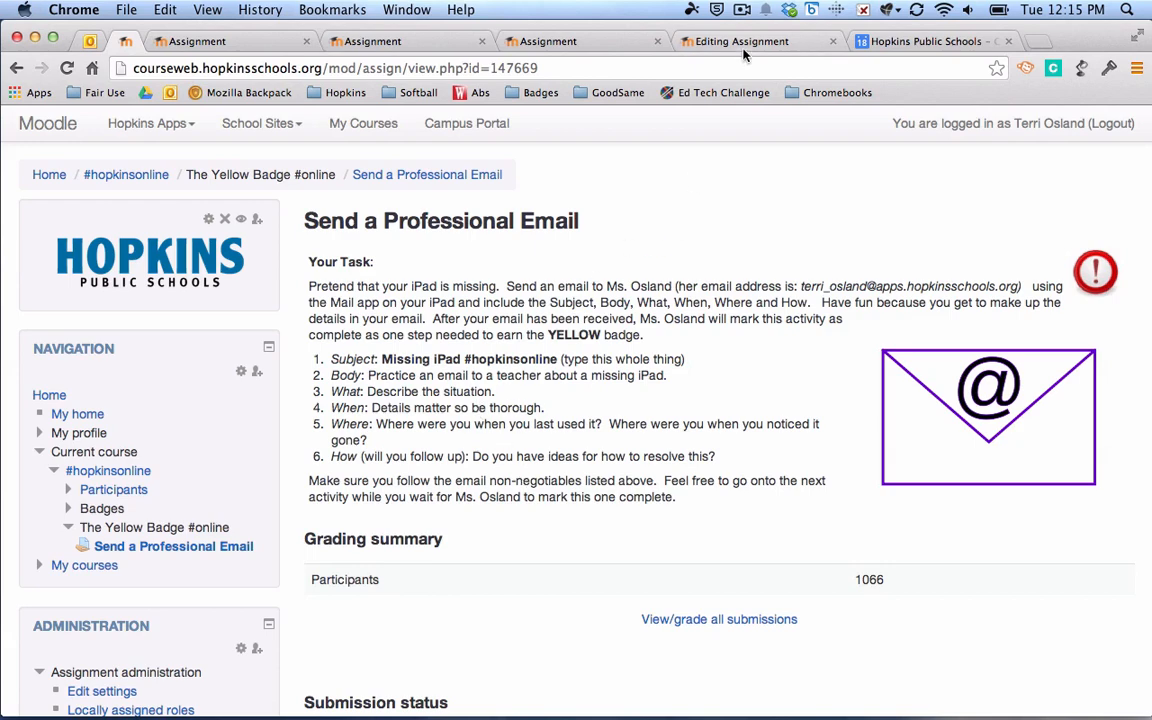
pyautogui.click(690, 44)
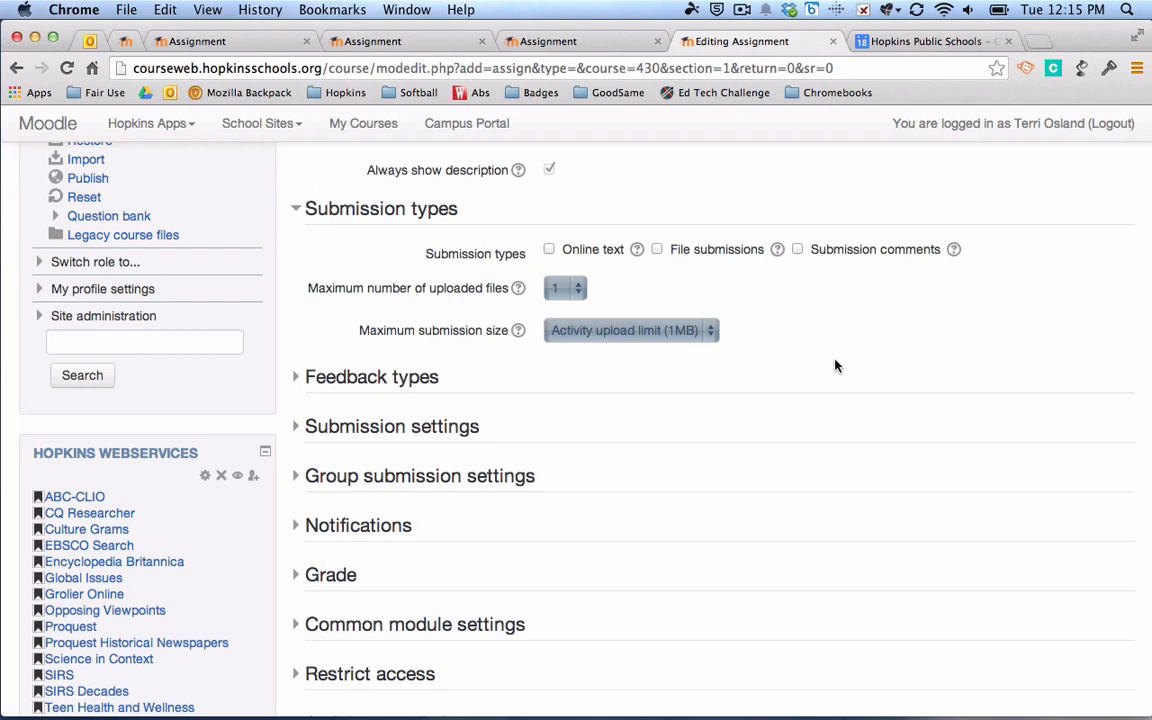
# Expand the assignment's Feedback types and Submission settings sections and examine their options.
pyautogui.scroll(-2, 836, 366)
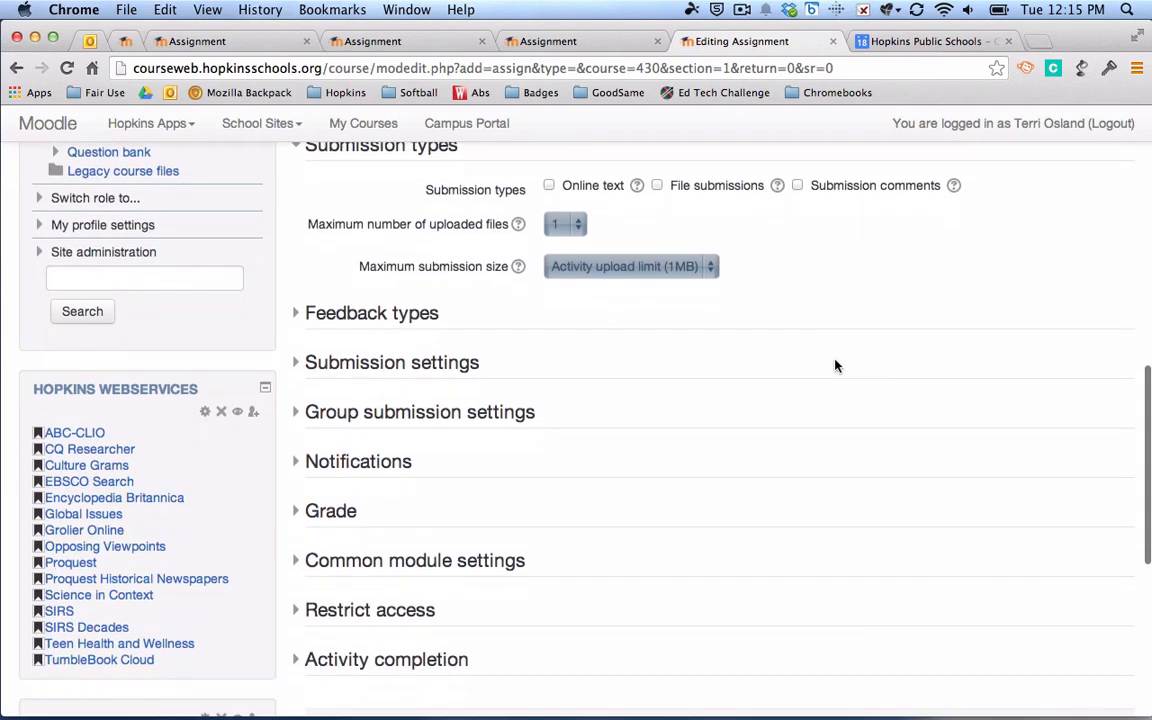
pyautogui.click(297, 317)
pyautogui.scroll(-2, 633, 395)
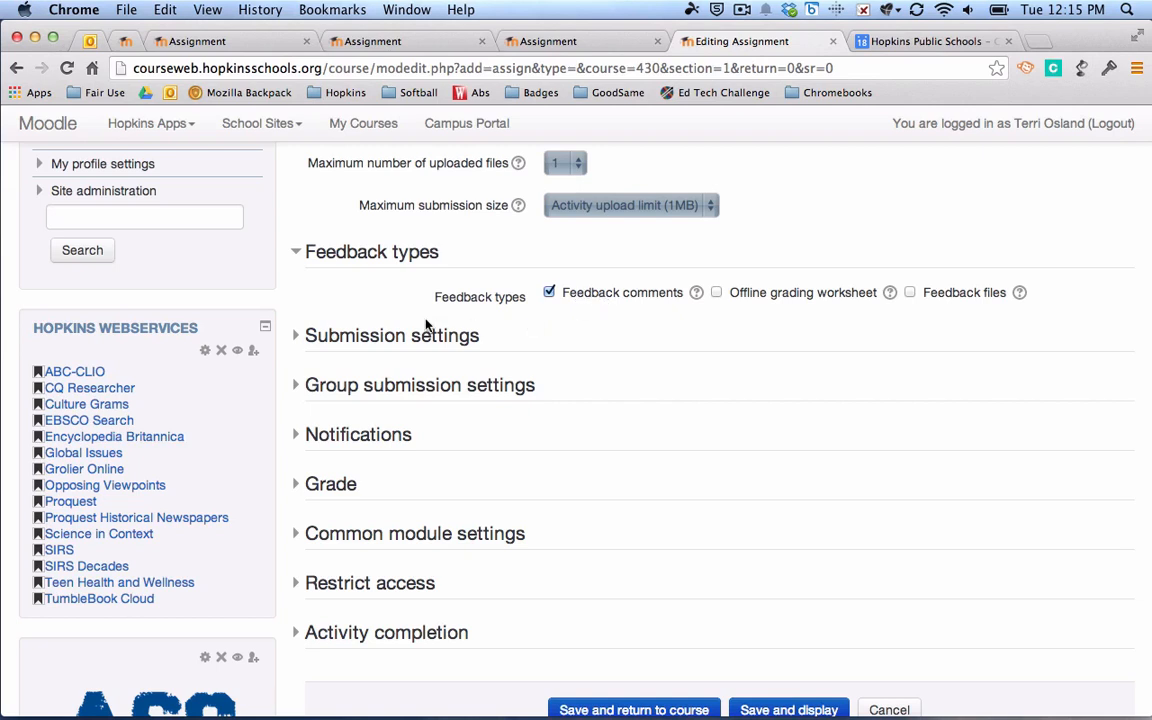
pyautogui.click(299, 336)
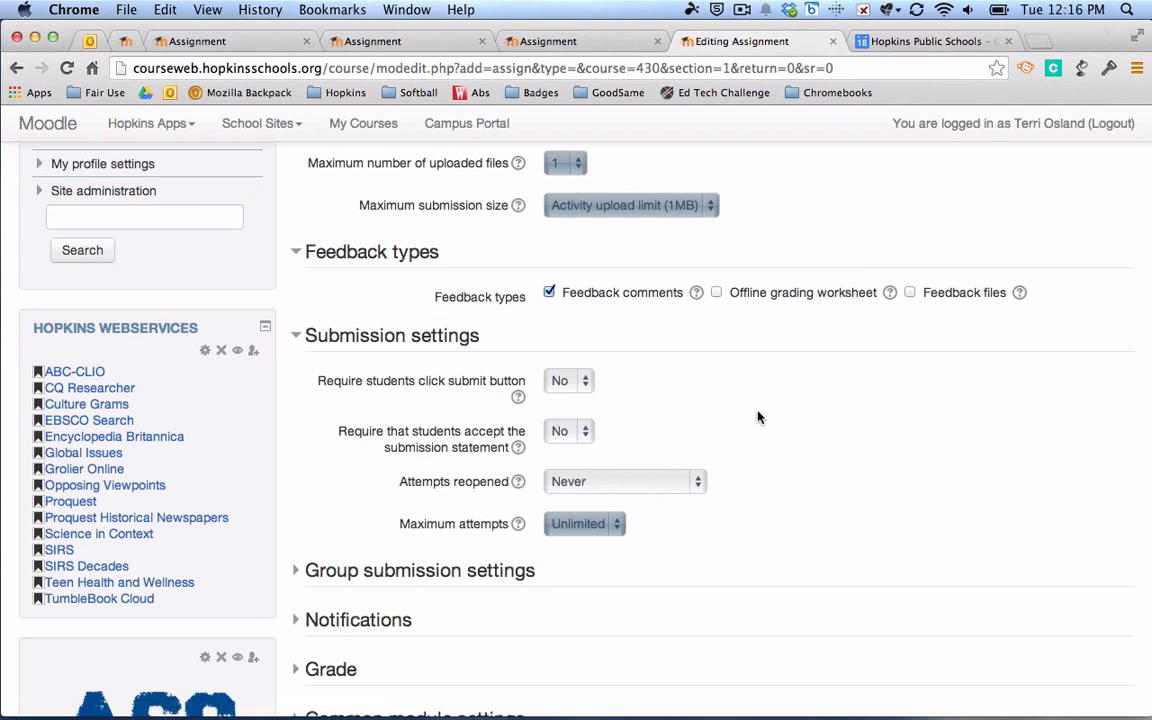
pyautogui.scroll(-2, 758, 417)
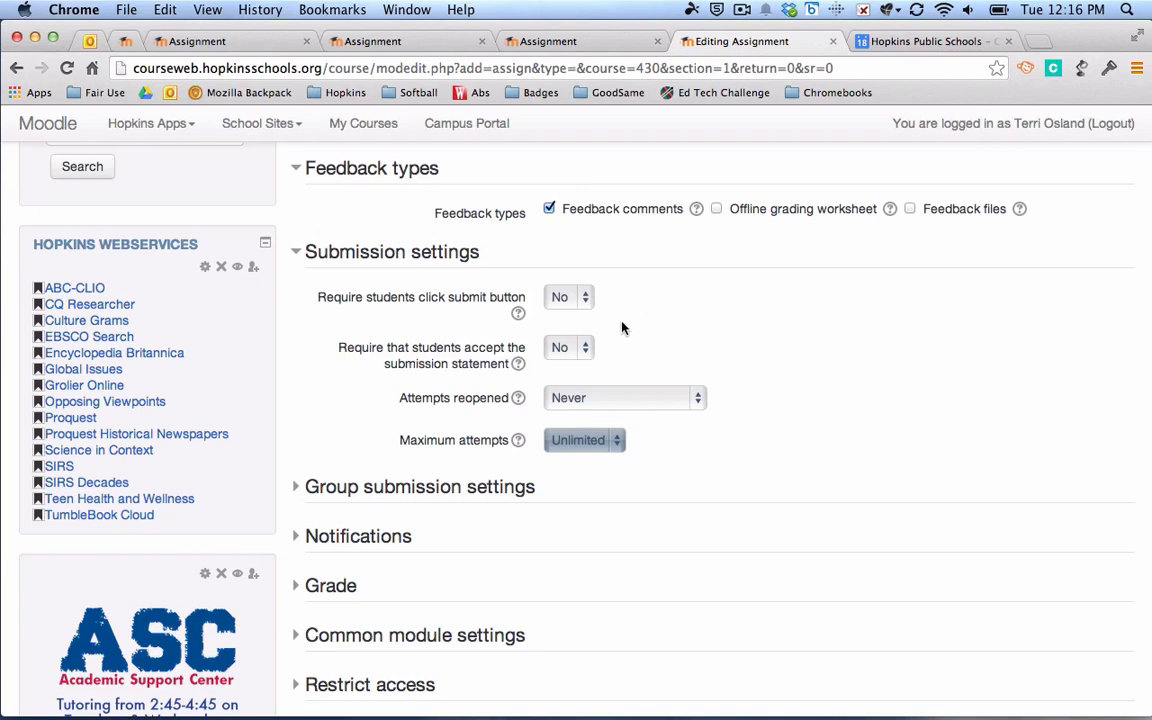
pyautogui.scroll(-1, 621, 328)
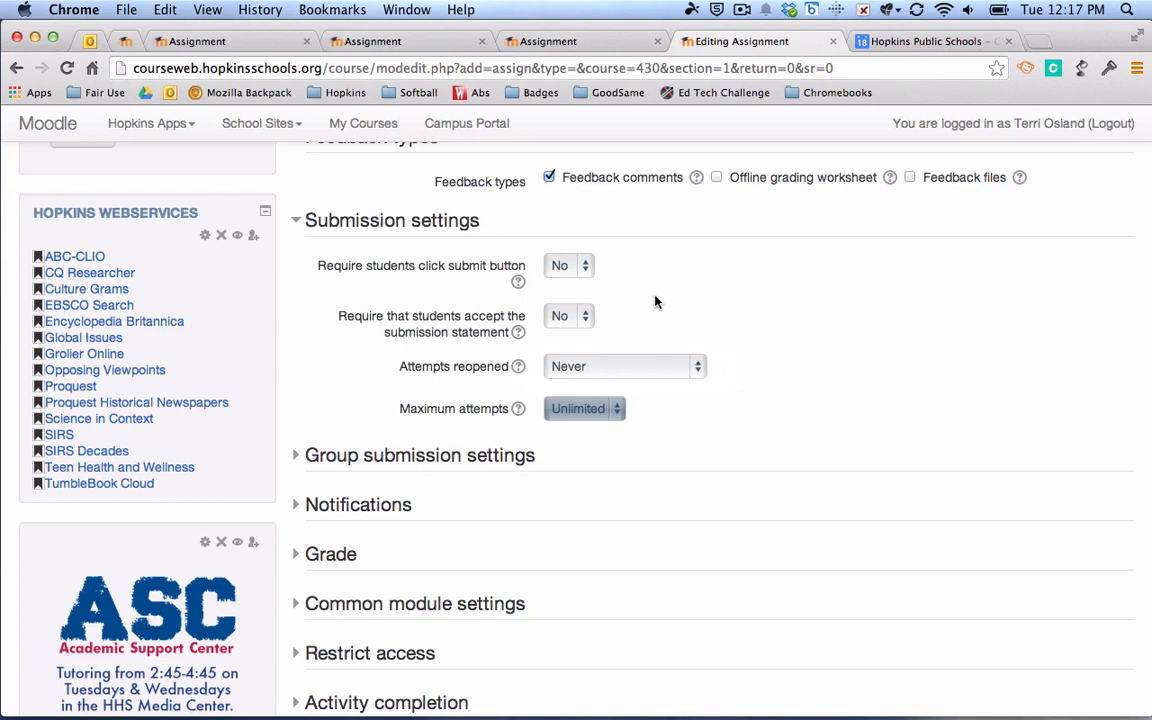
pyautogui.scroll(-1, 655, 301)
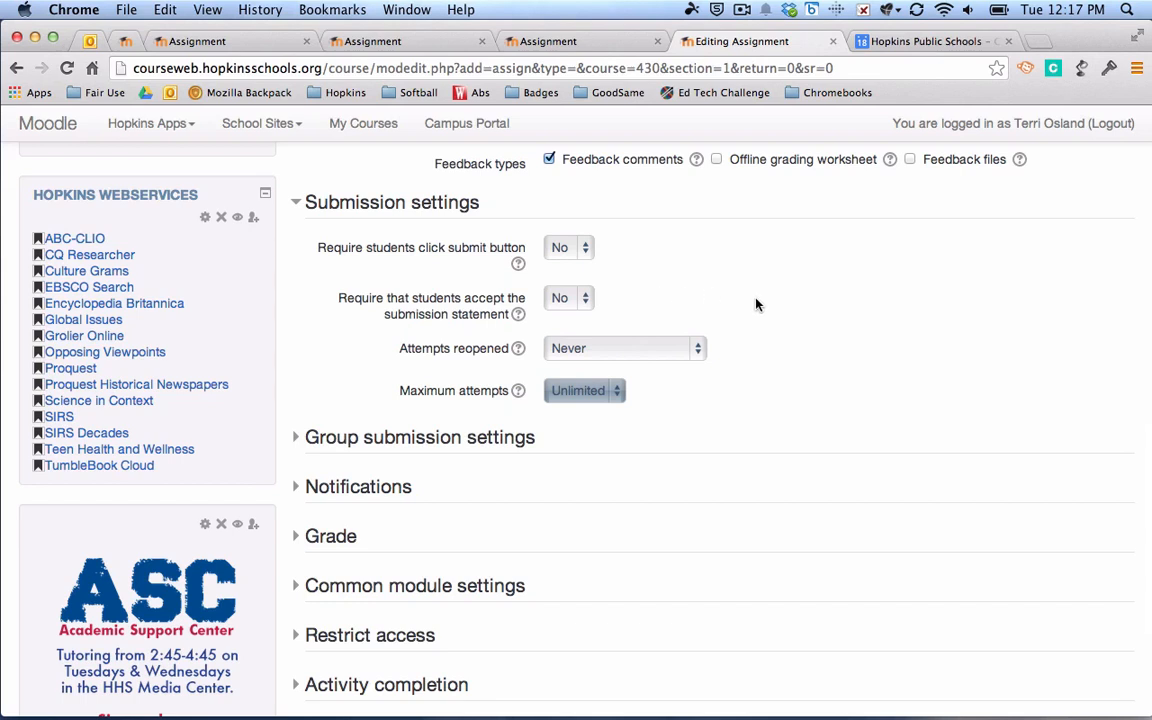
pyautogui.scroll(-2, 757, 305)
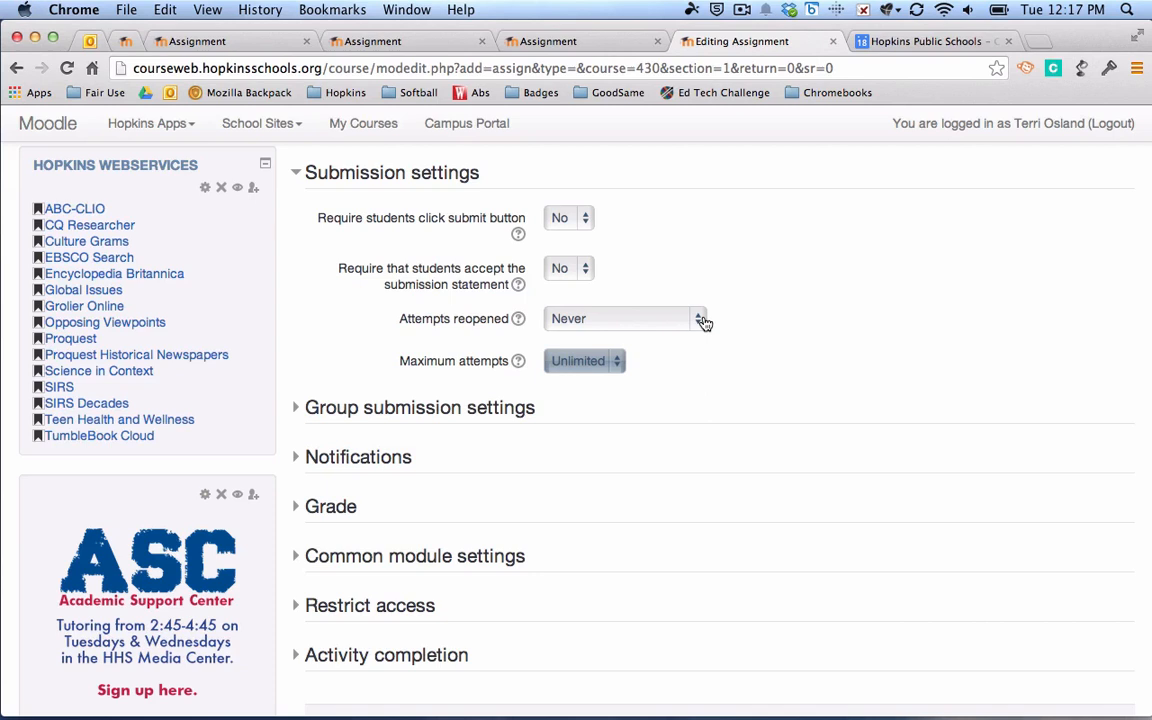
pyautogui.scroll(-1, 703, 321)
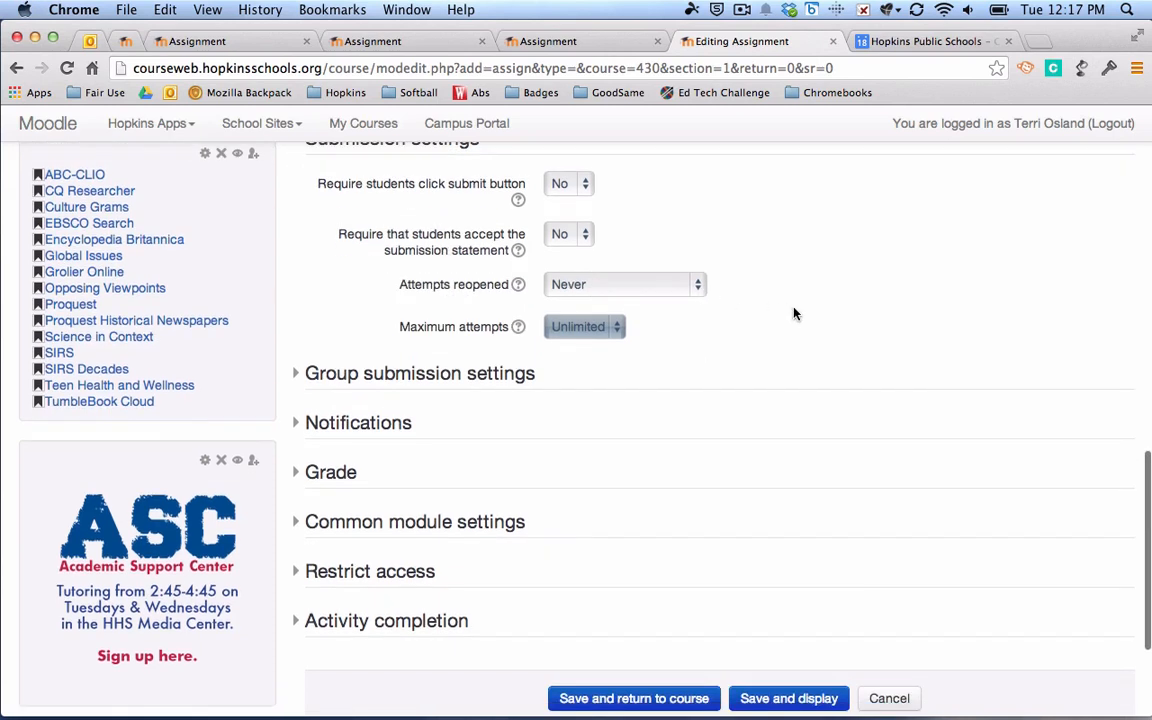
pyautogui.scroll(-2, 794, 314)
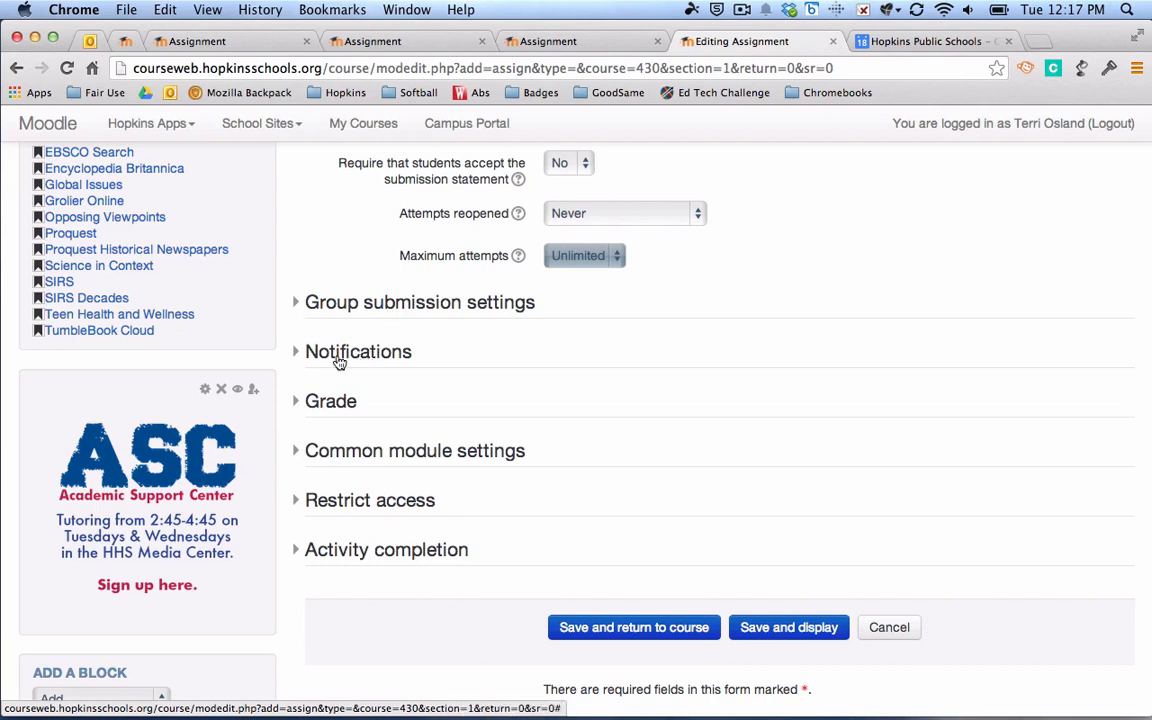
# Expand the assignment's Notifications and Grade sections to view their options.
pyautogui.click(405, 356)
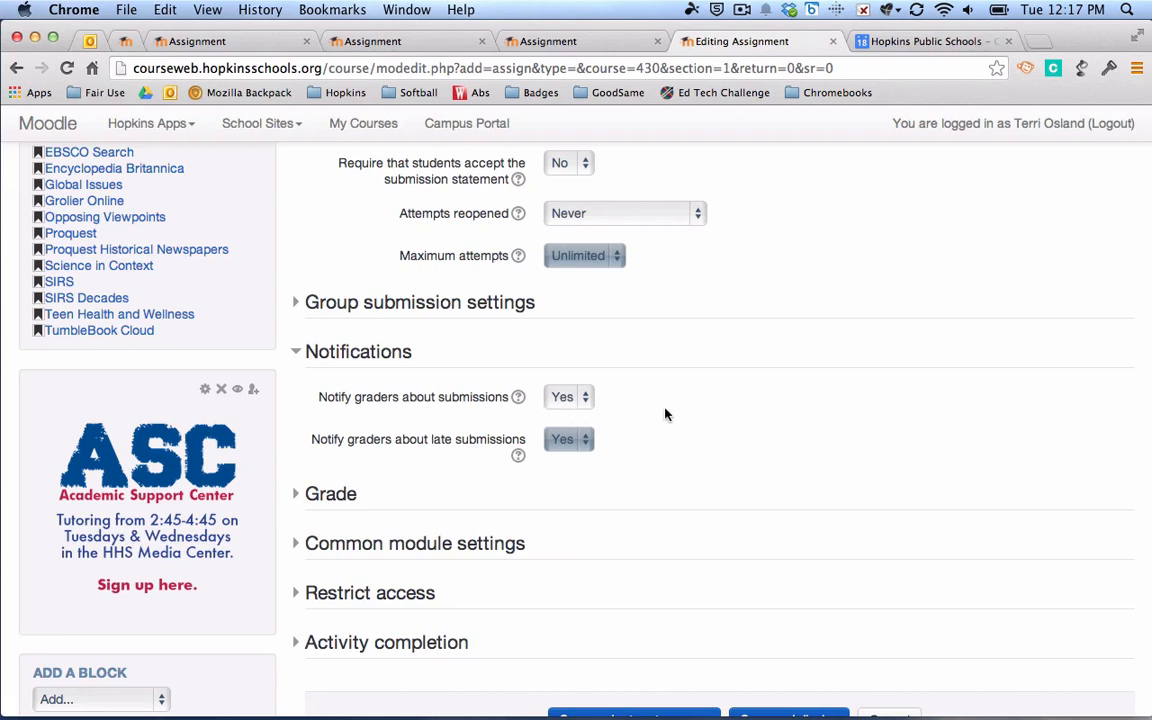
pyautogui.scroll(-2, 663, 414)
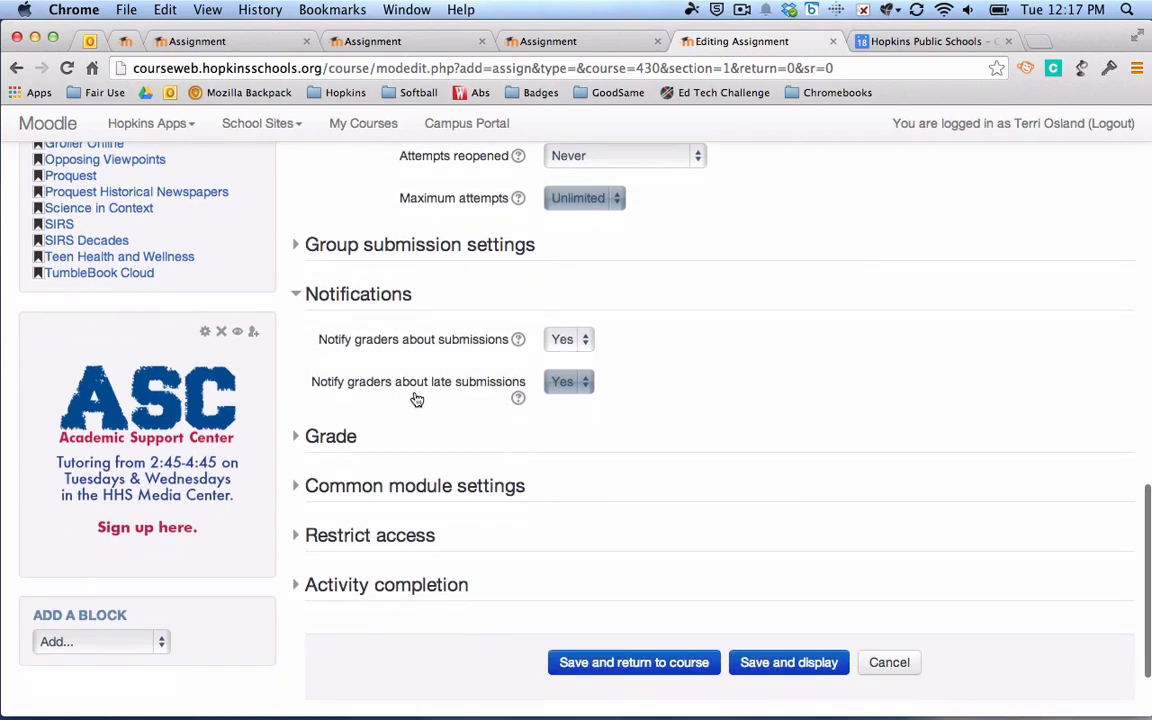
pyautogui.scroll(-2, 410, 398)
pyautogui.click(296, 378)
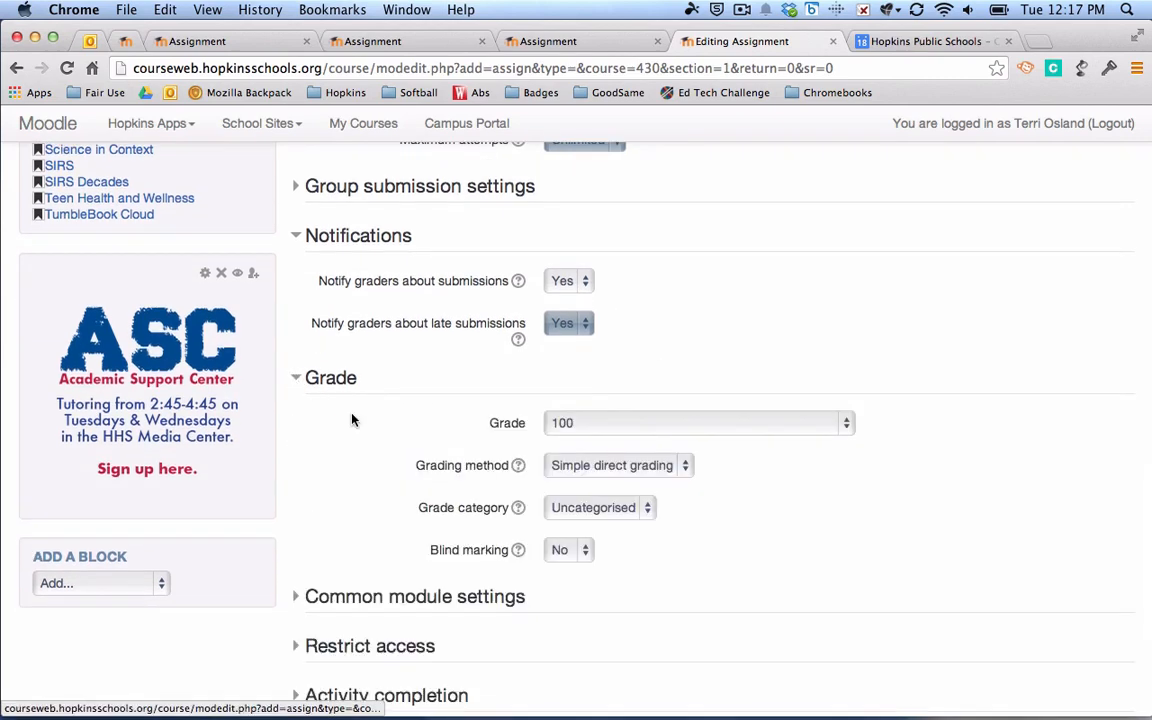
# Set the new assignment's maximum grade to 10 points.
pyautogui.scroll(-3, 352, 420)
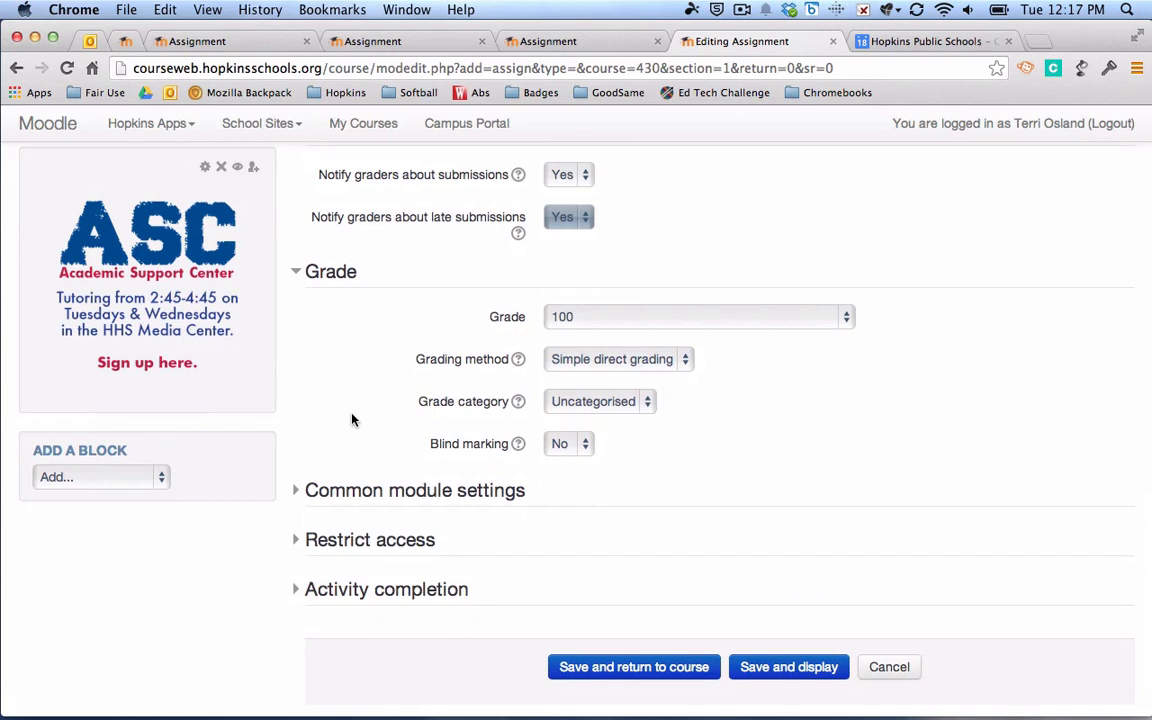
pyautogui.click(587, 318)
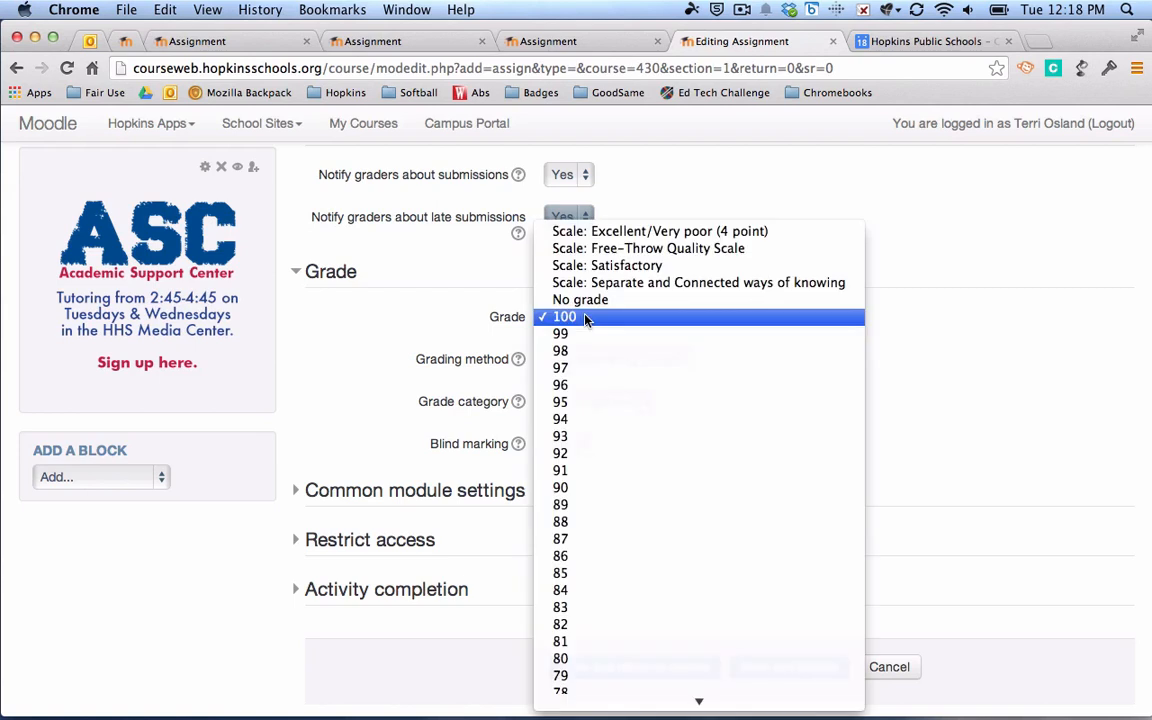
pyautogui.scroll(-15, 587, 320)
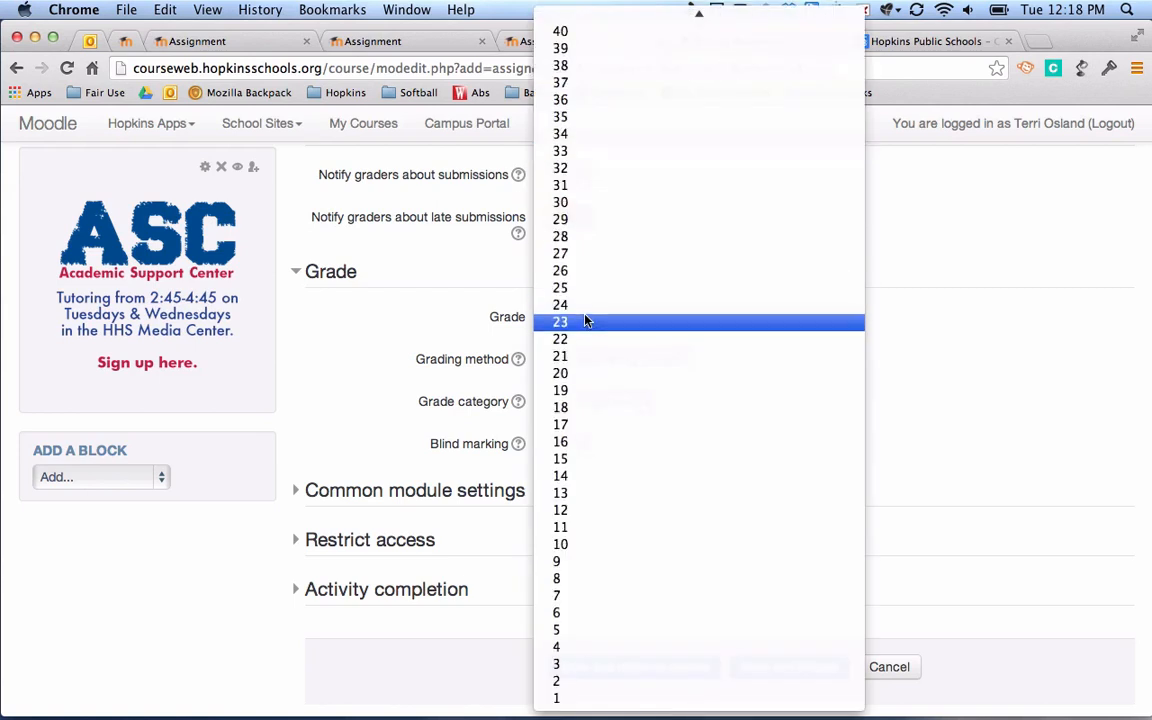
pyautogui.click(571, 546)
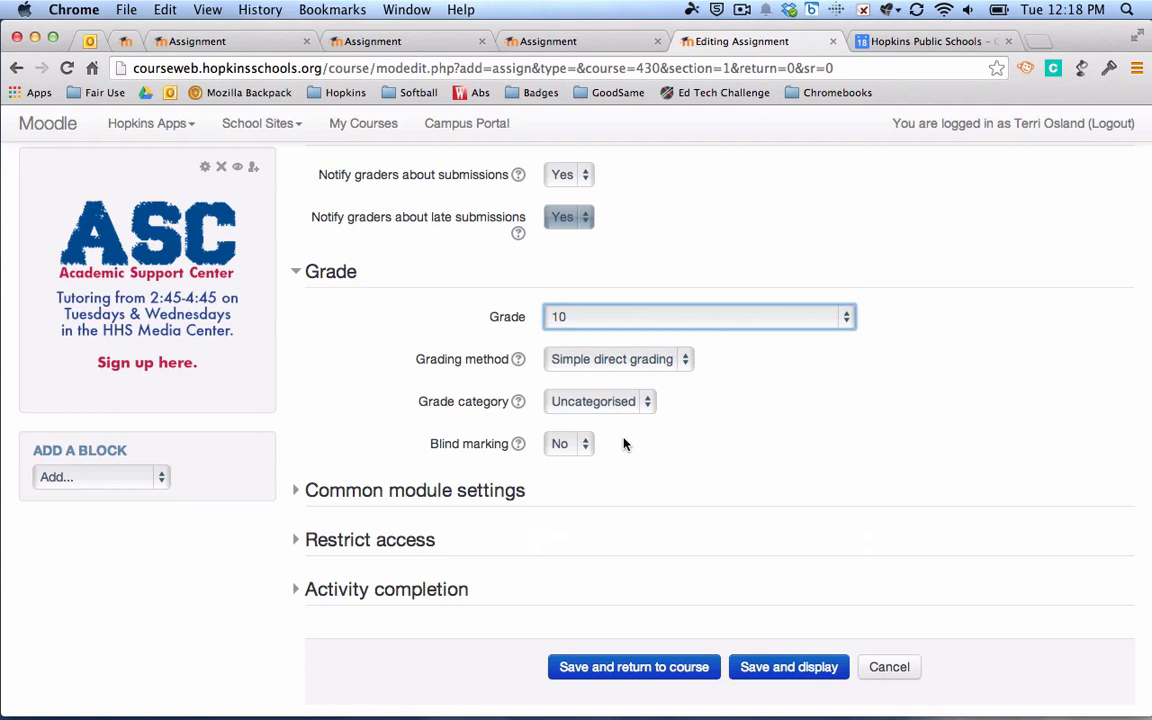
# Examine the grading scales available for the assignment and the remaining collapsed settings sections without changing the grade.
pyautogui.click(656, 317)
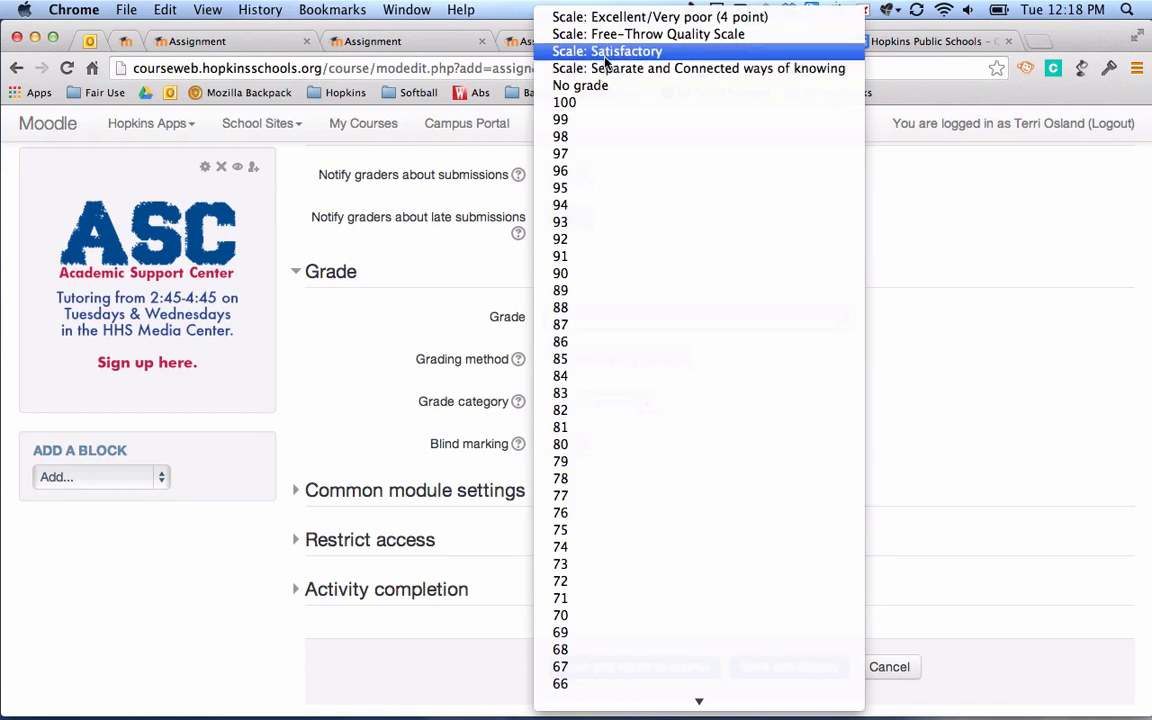
pyautogui.click(353, 322)
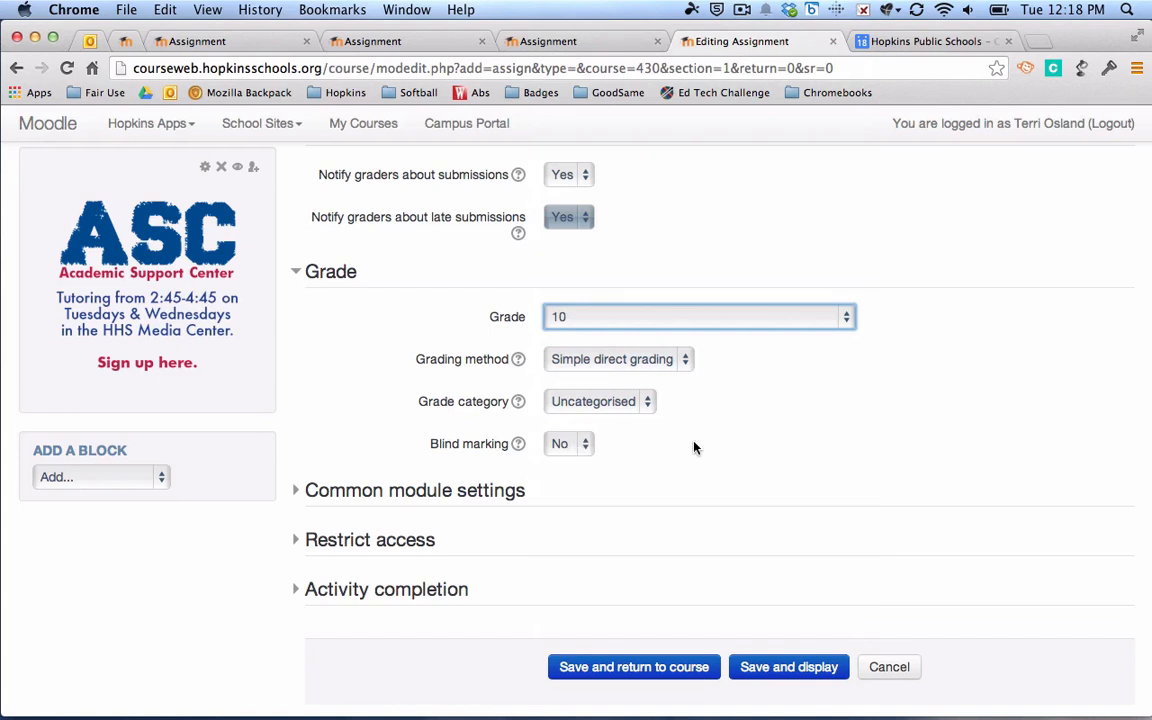
pyautogui.scroll(-1, 692, 445)
pyautogui.scroll(-2, 724, 389)
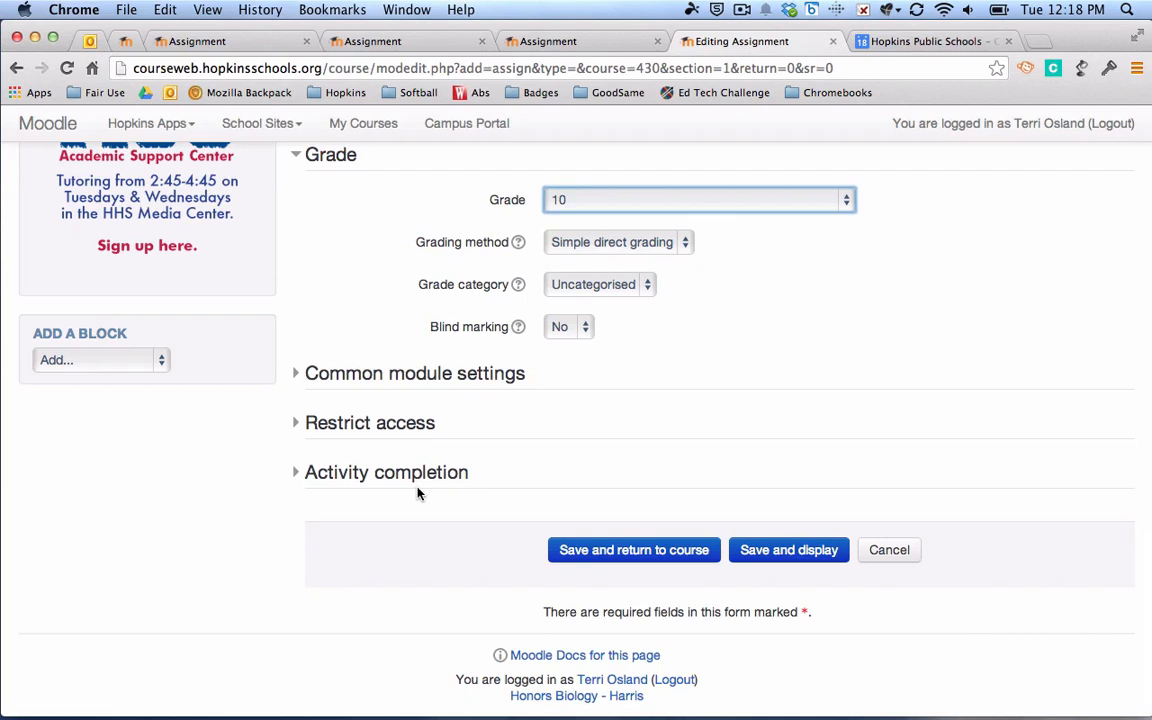
# Review the example assignments The History of Human Rights and Stress Management Techniques again.
pyautogui.scroll(1, 418, 492)
pyautogui.scroll(5, 418, 492)
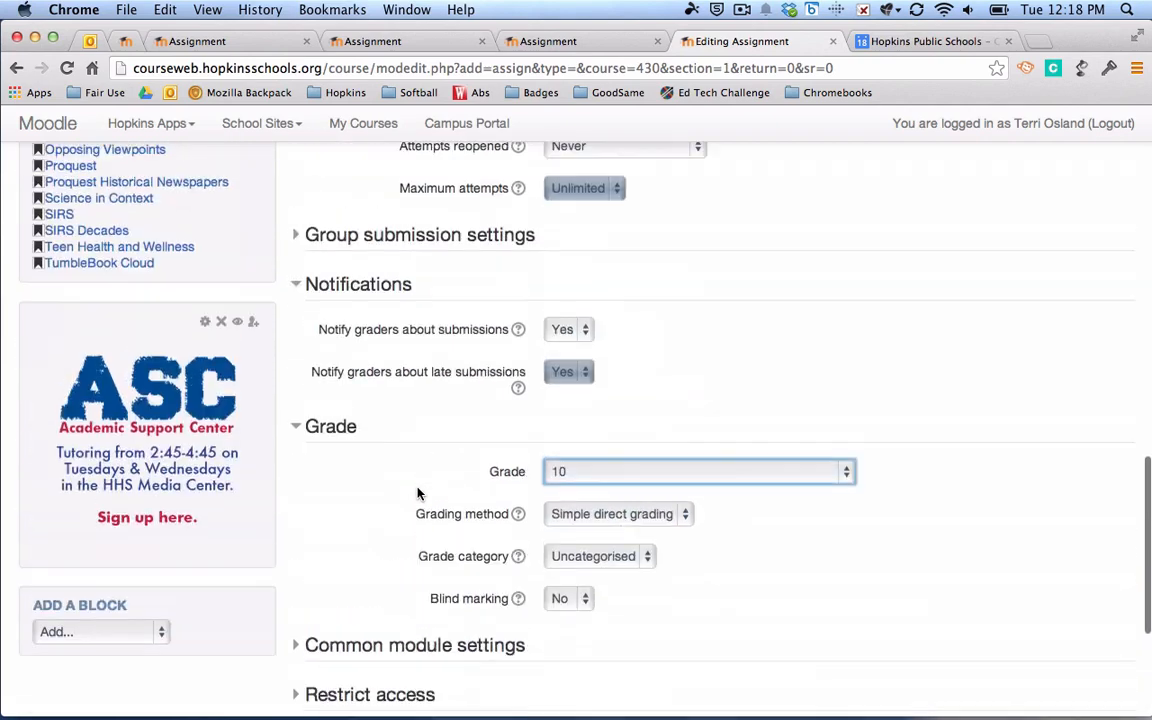
pyautogui.click(217, 38)
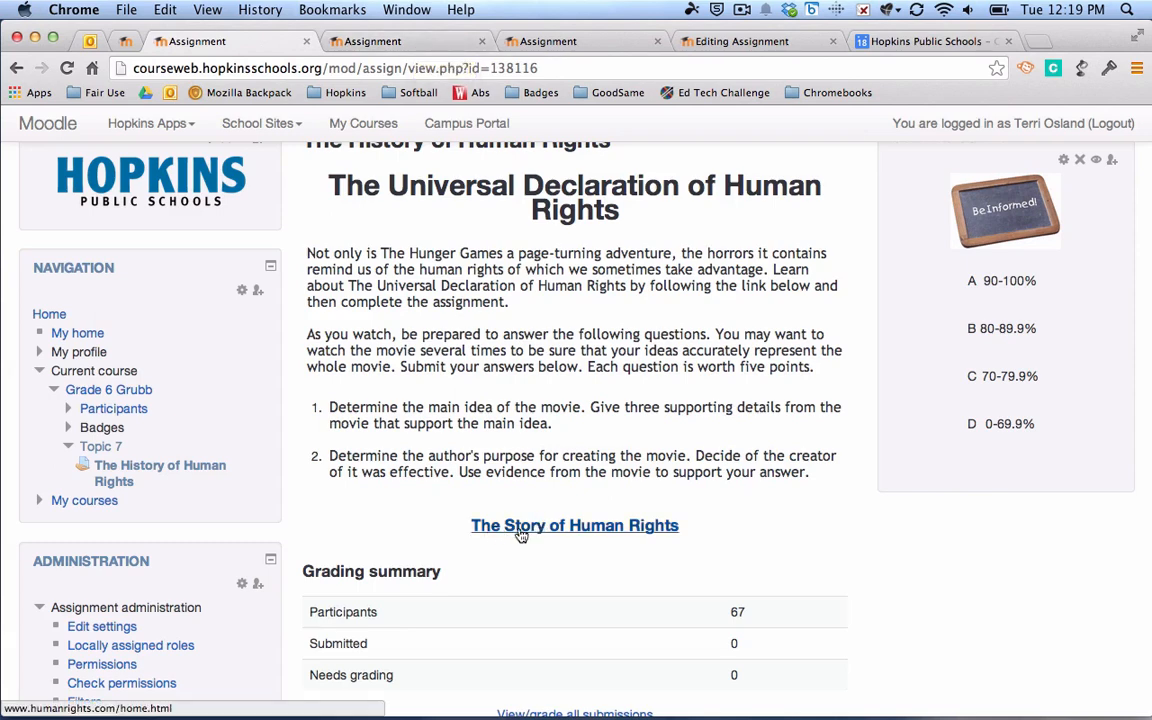
pyautogui.click(417, 41)
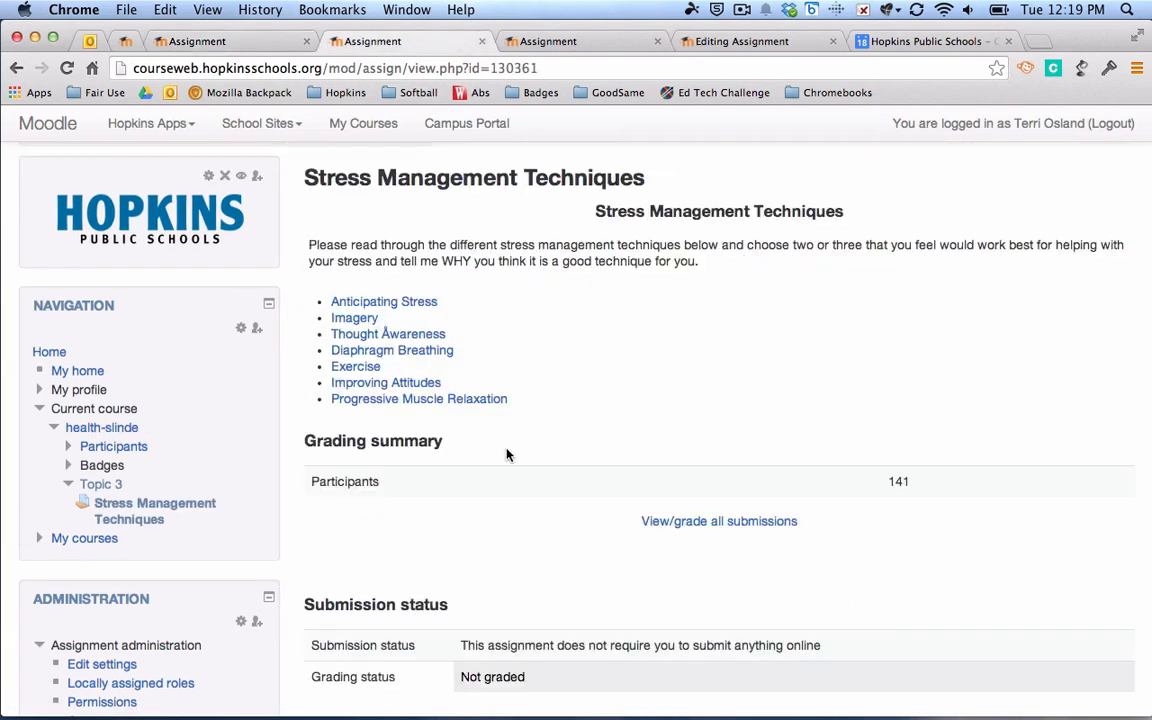